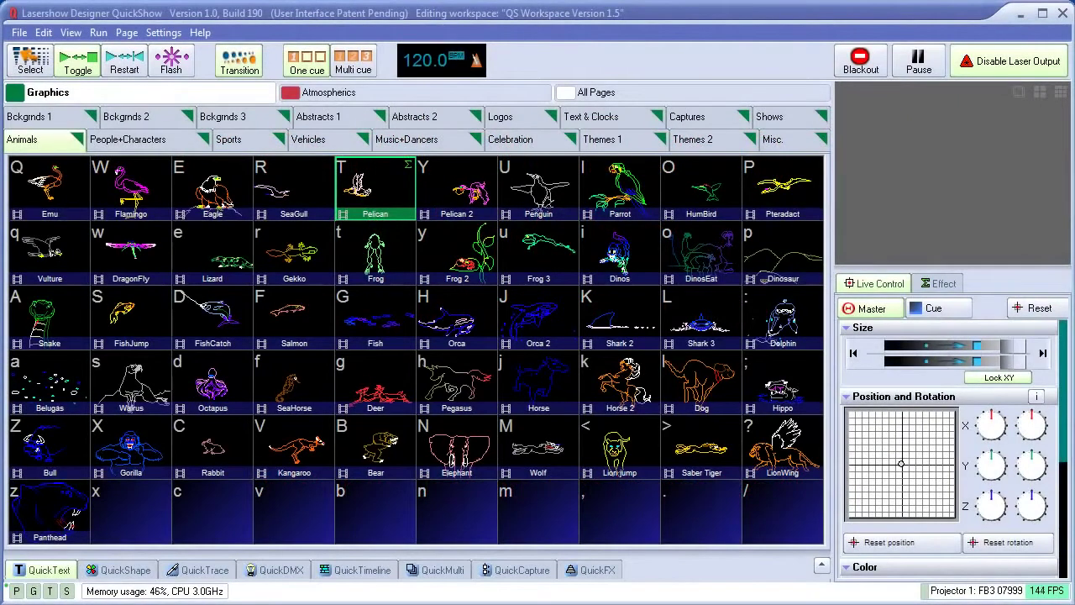
- Play the Orca, Orca 2, Elephant and FishCatch cues live, ending on Panthead
left_click(467, 323)
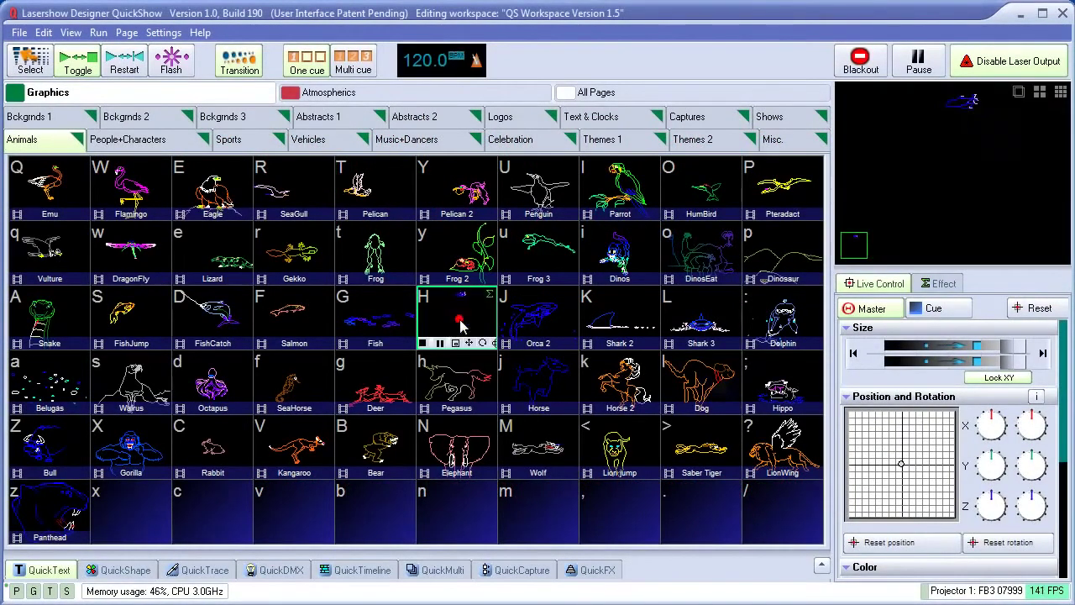
left_click(542, 323)
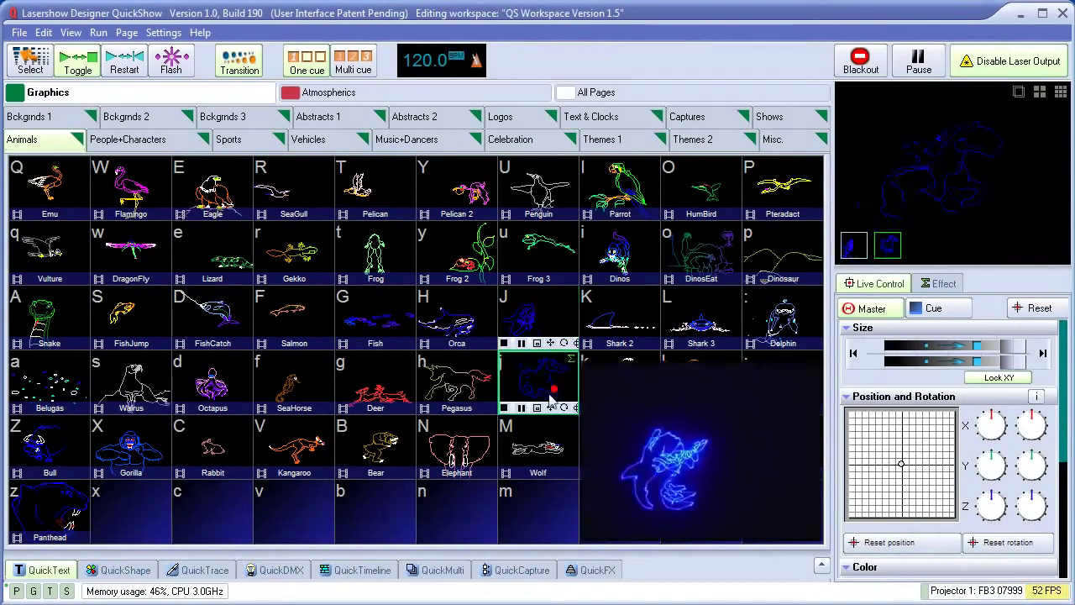
left_click(457, 447)
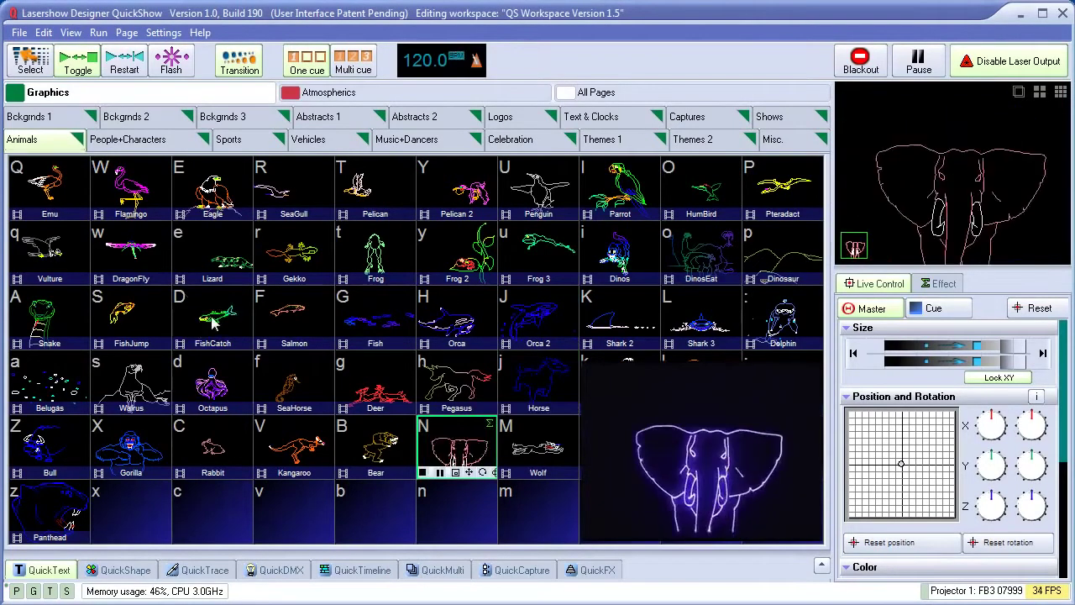
key("d")
left_click(46, 514)
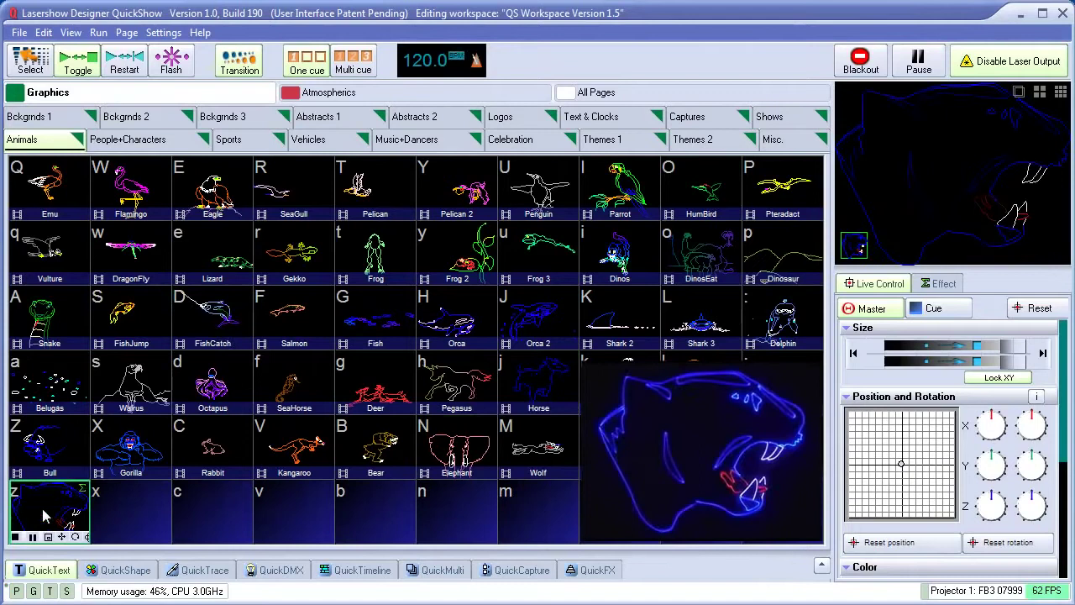
- Enlarge the panther, re-centre it in the output and rotate it around Z
left_click_drag(954, 355, 1008, 351)
left_click(905, 463)
left_click_drag(902, 464, 905, 445)
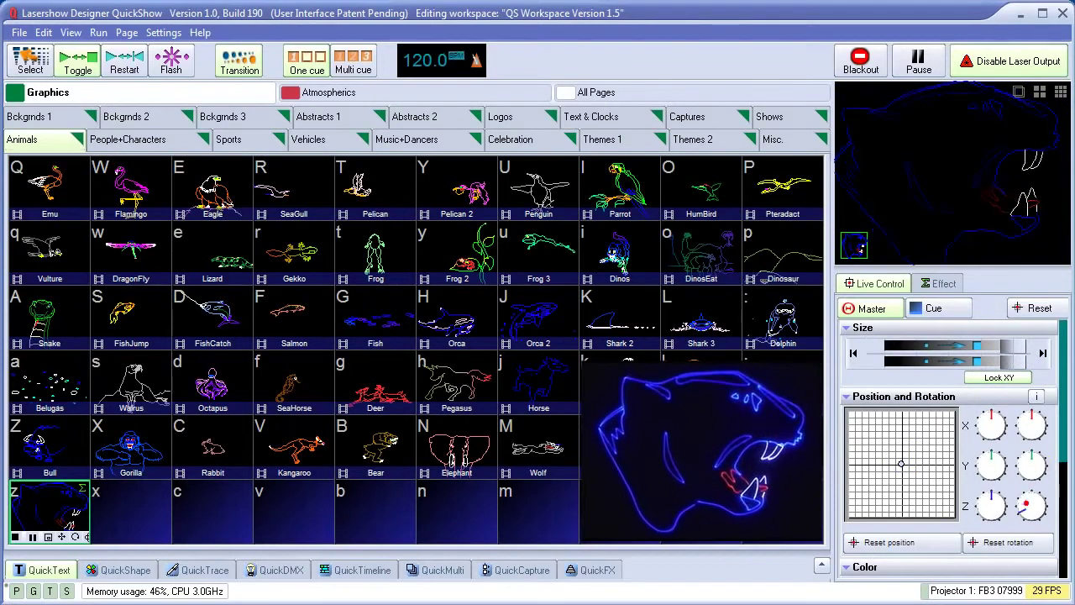
left_click_drag(1032, 504, 1036, 511)
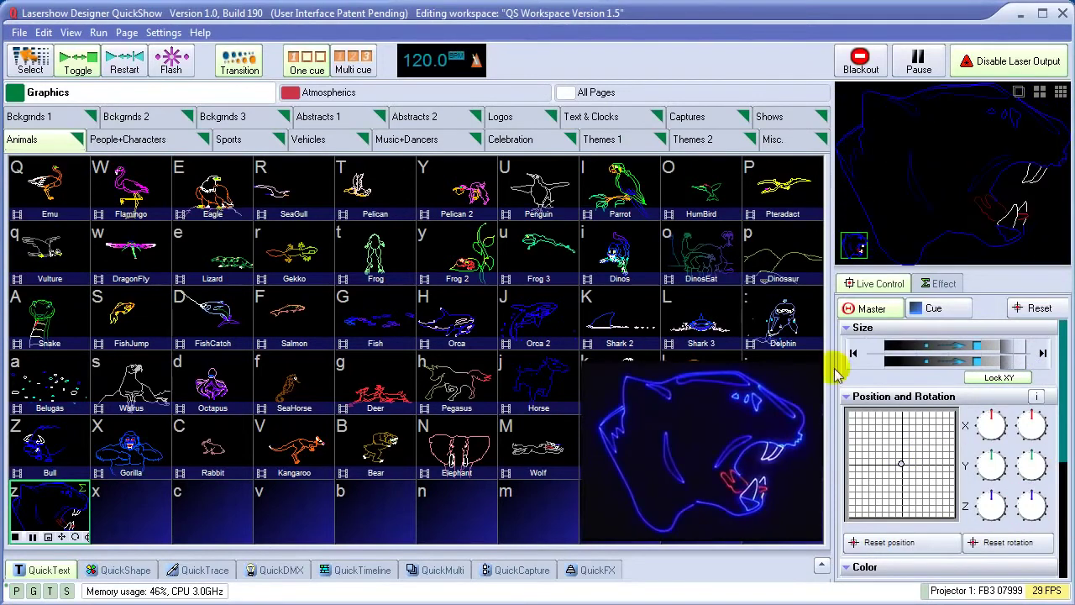
- Play the Pelican cue with the Waves 2 background layered underneath
left_click(389, 195)
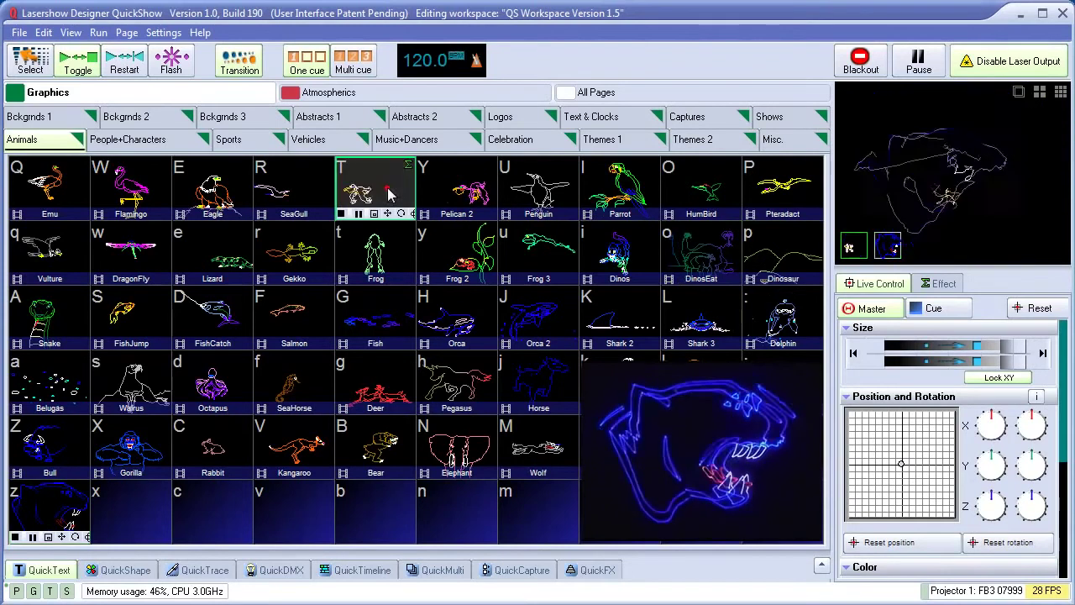
left_click(49, 121)
left_click(125, 195)
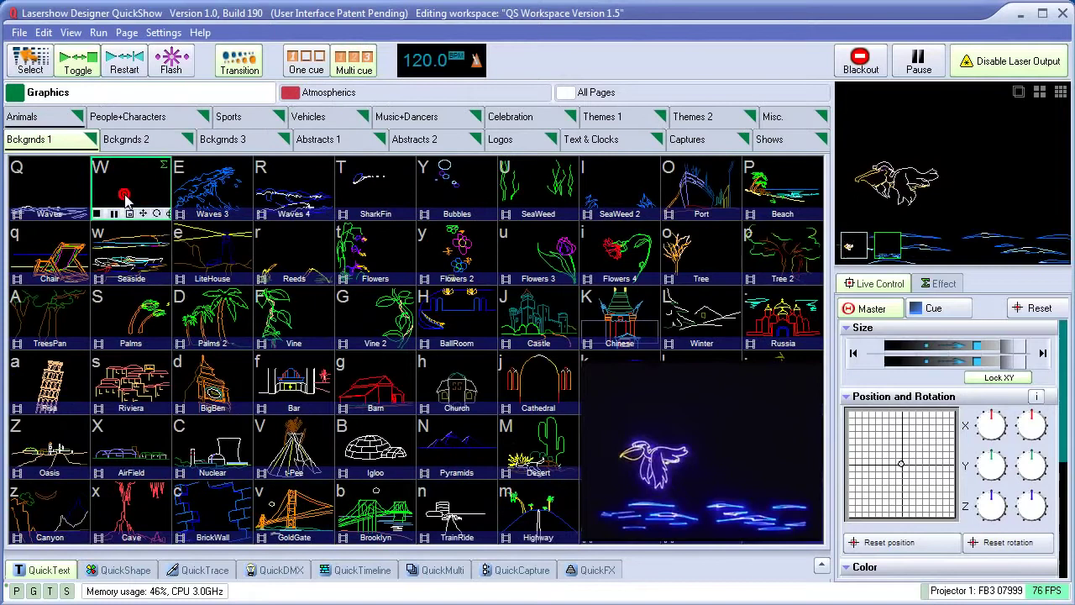
- Add the Analog Clock from Text & Clocks, then return to the Animals page
left_click(636, 138)
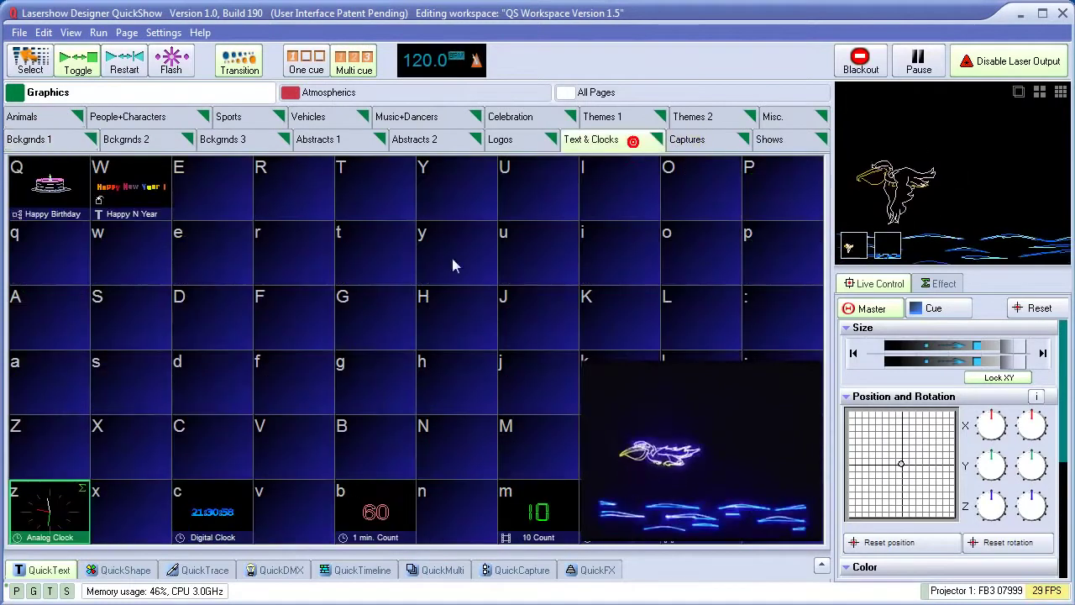
left_click(65, 520)
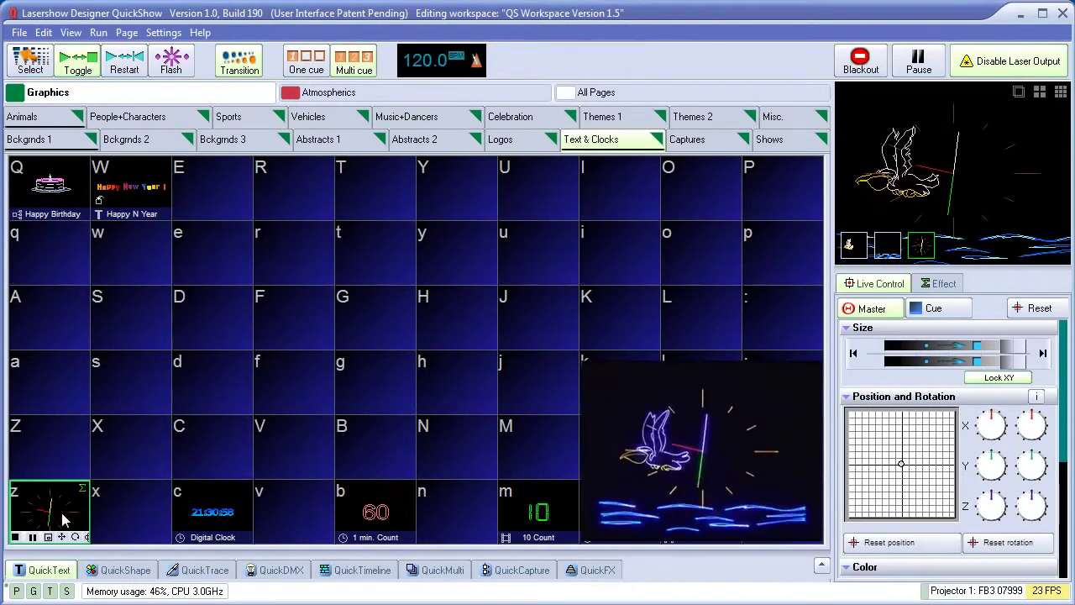
left_click(42, 536)
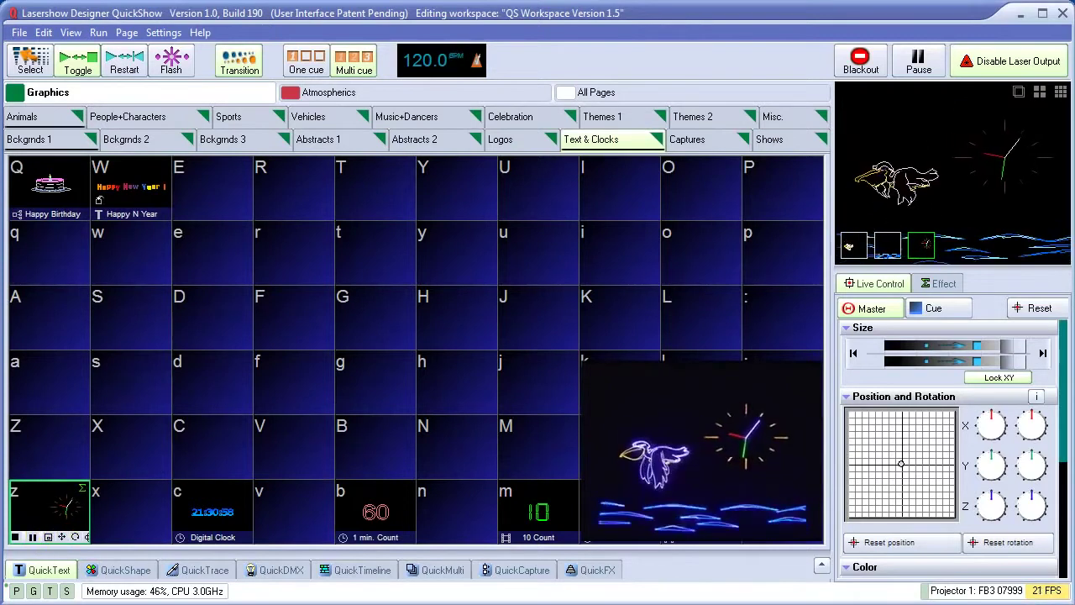
left_click(862, 244)
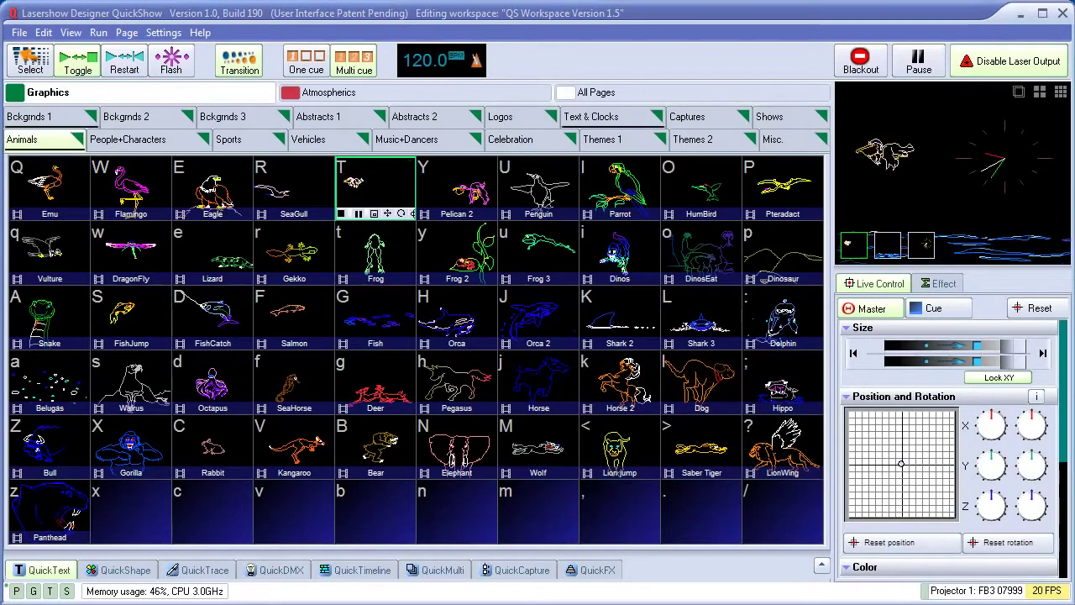
- In the quick text panel, replace Pangolin with 'Award Submission' in cyan
left_click(51, 569)
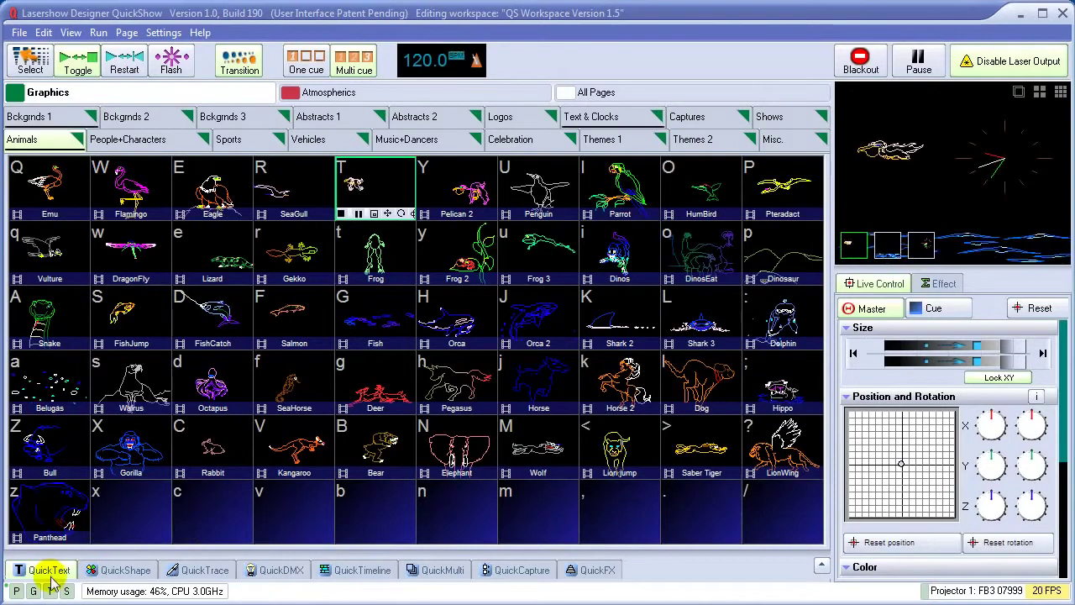
left_click(67, 466)
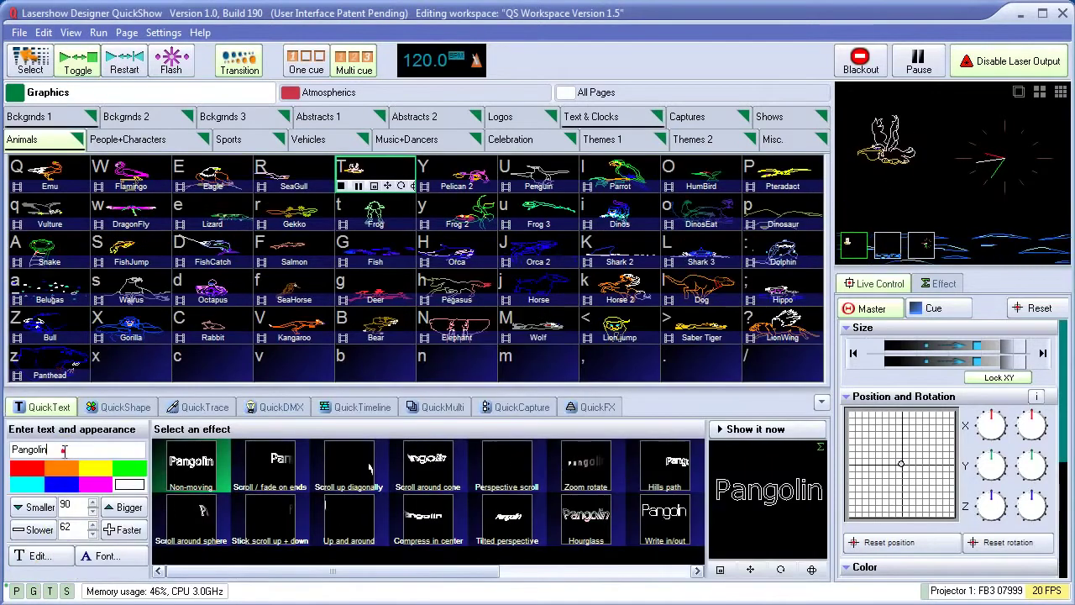
double_click(64, 449)
type("Award Su")
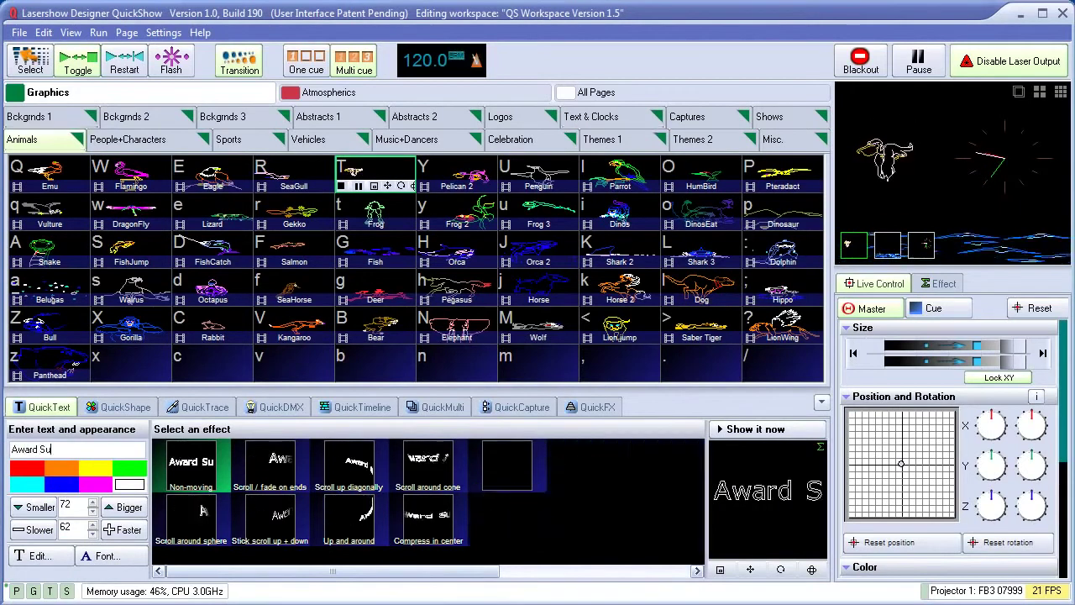
type("bmission")
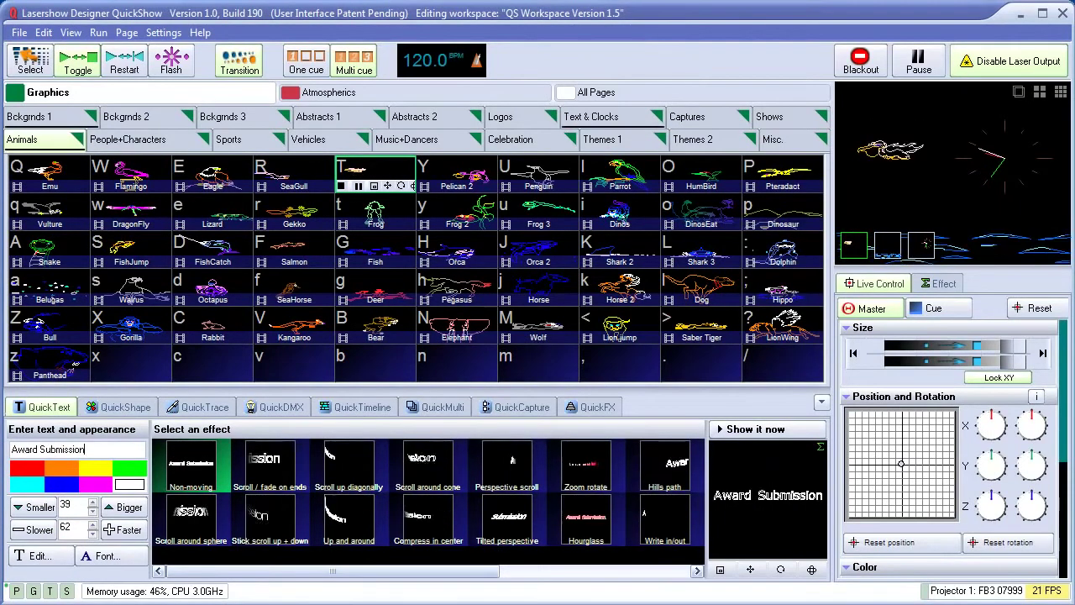
left_click(36, 485)
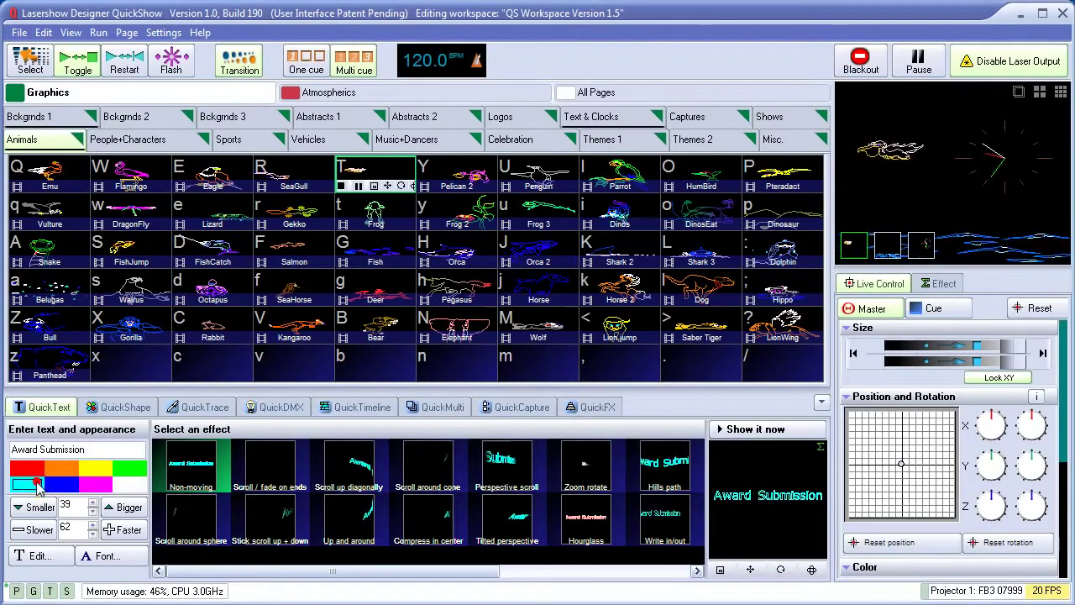
- Compare the Tilted, Write in/out and Up and around effects, keeping Perspective scroll
left_click(503, 470)
left_click(500, 528)
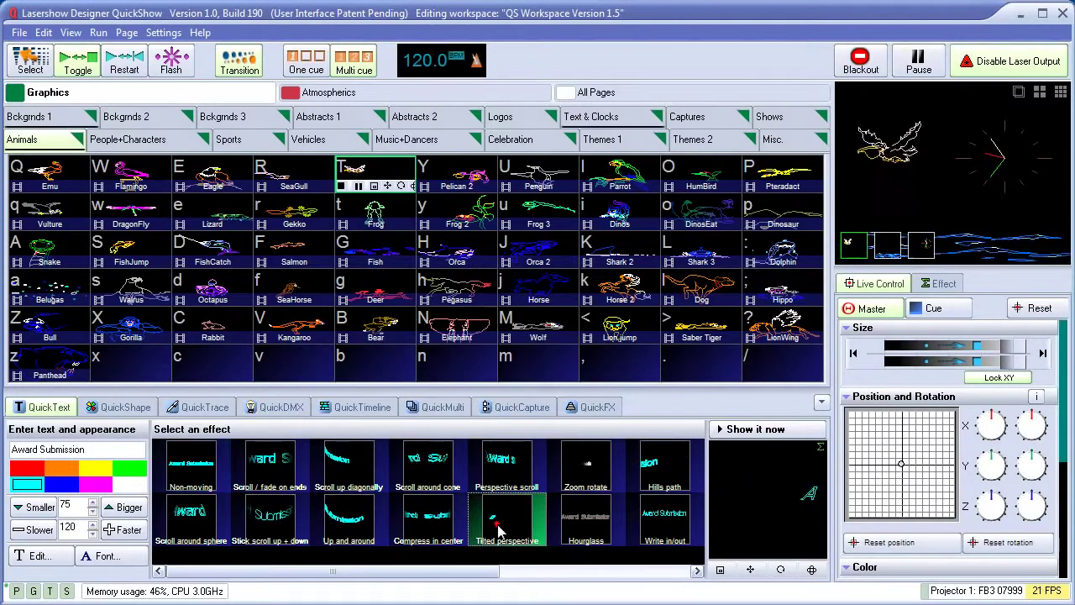
left_click(659, 527)
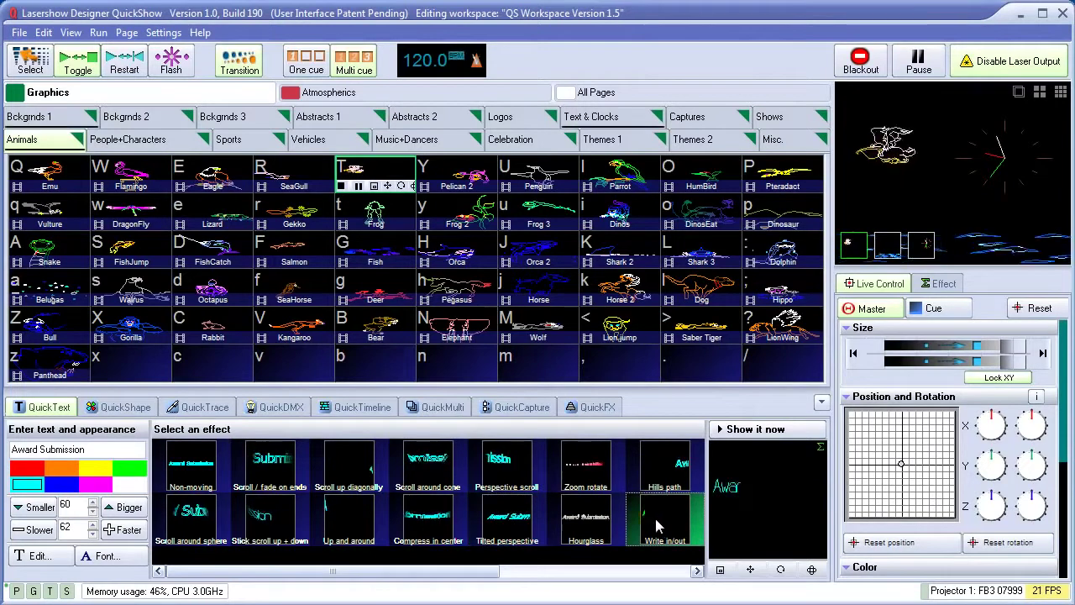
left_click(357, 517)
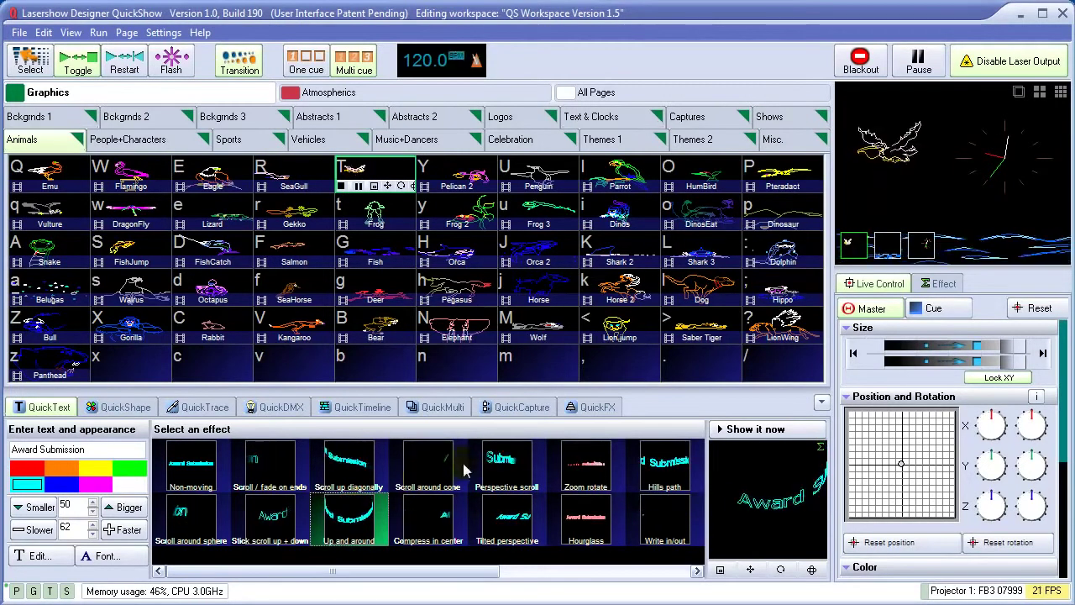
left_click(502, 475)
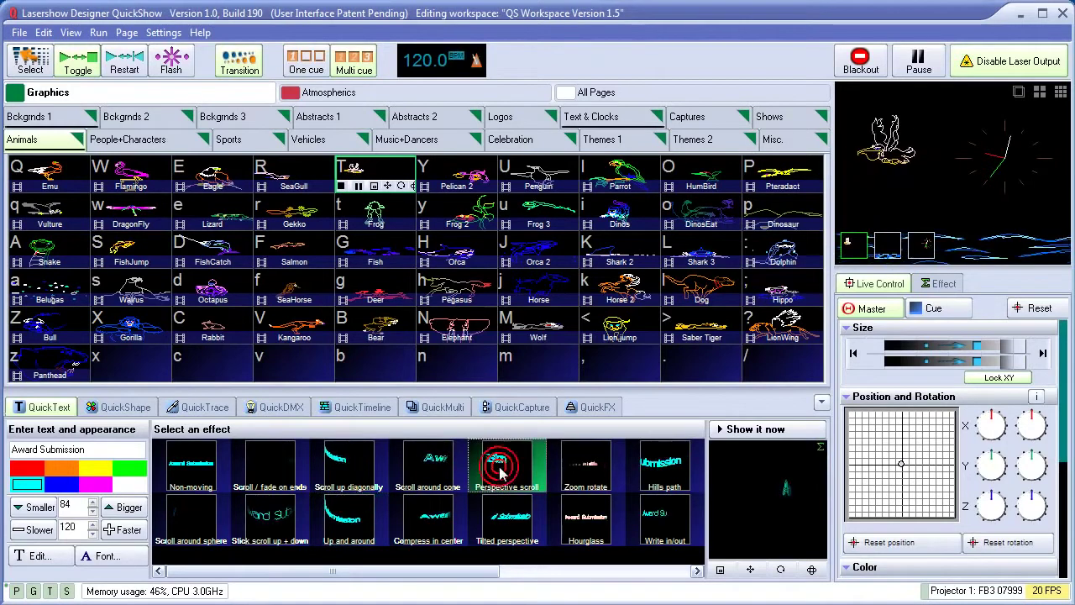
- Make the text four steps larger and its animation two steps faster
left_click(130, 508)
left_click(130, 508)
left_click(130, 508)
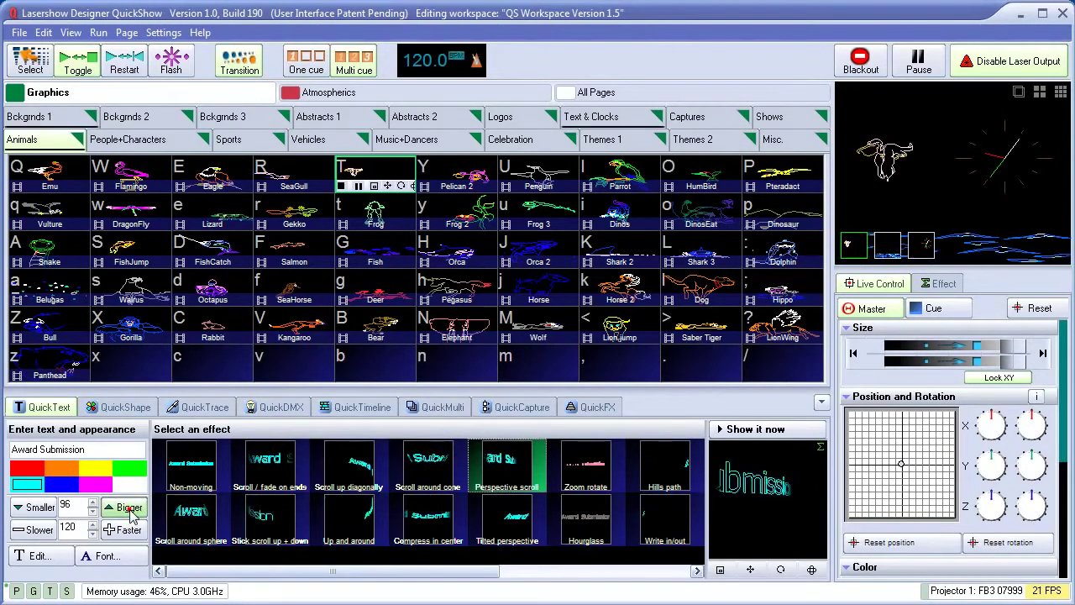
left_click(130, 508)
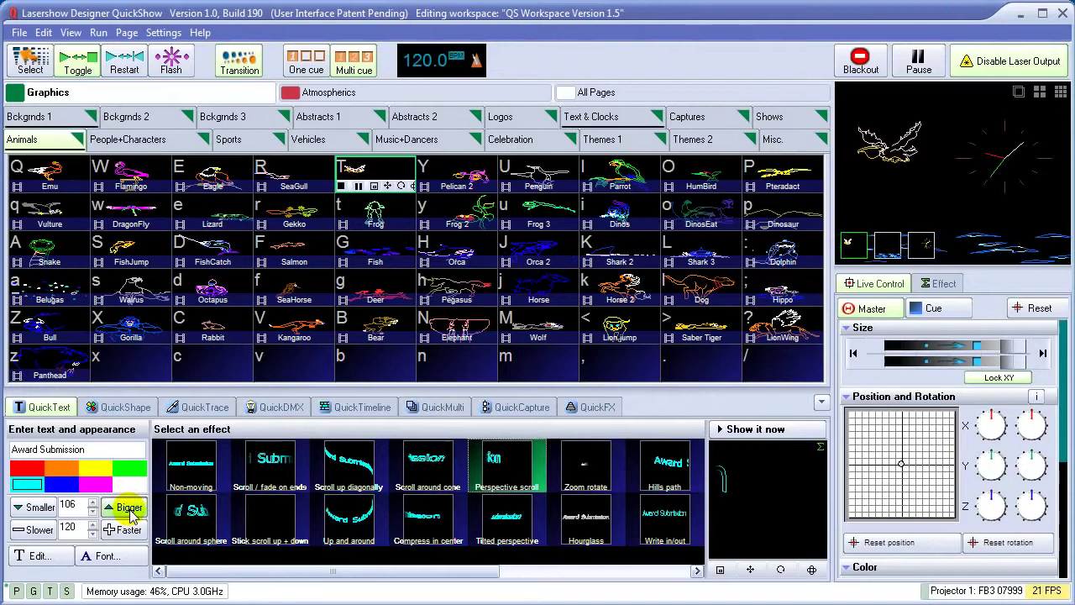
left_click(126, 531)
left_click(126, 531)
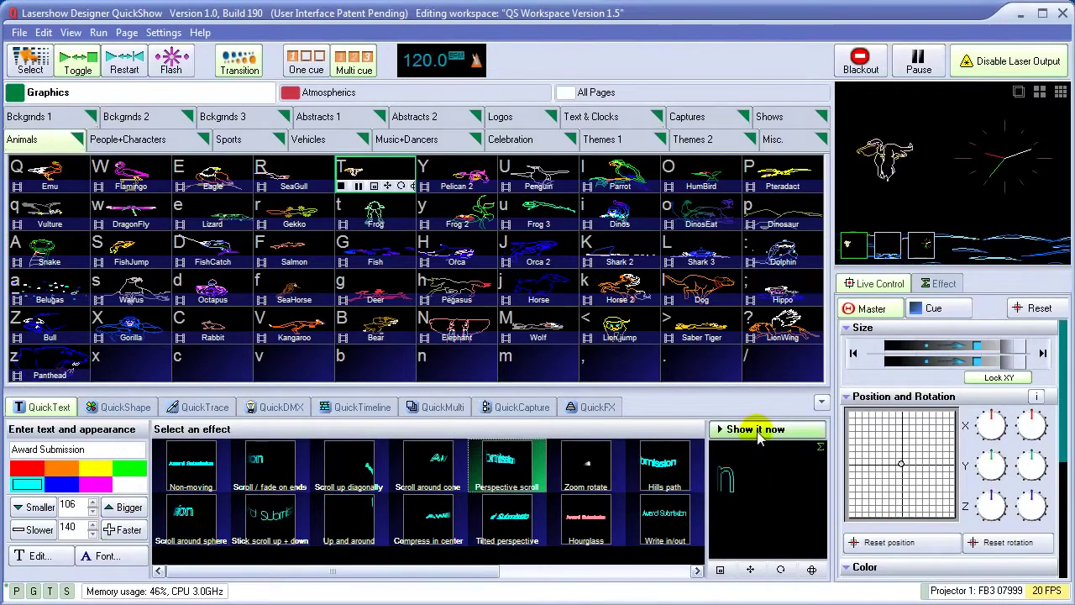
- Preview the Award Submission text on the laser output, stop it, and close the panel
left_click(756, 431)
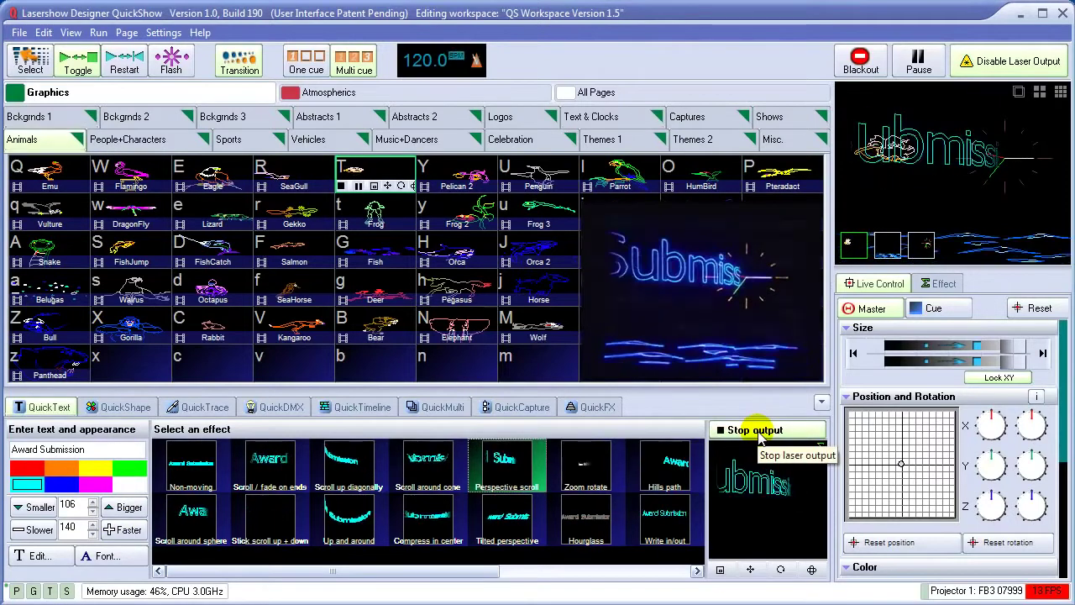
left_click(756, 430)
left_click(821, 401)
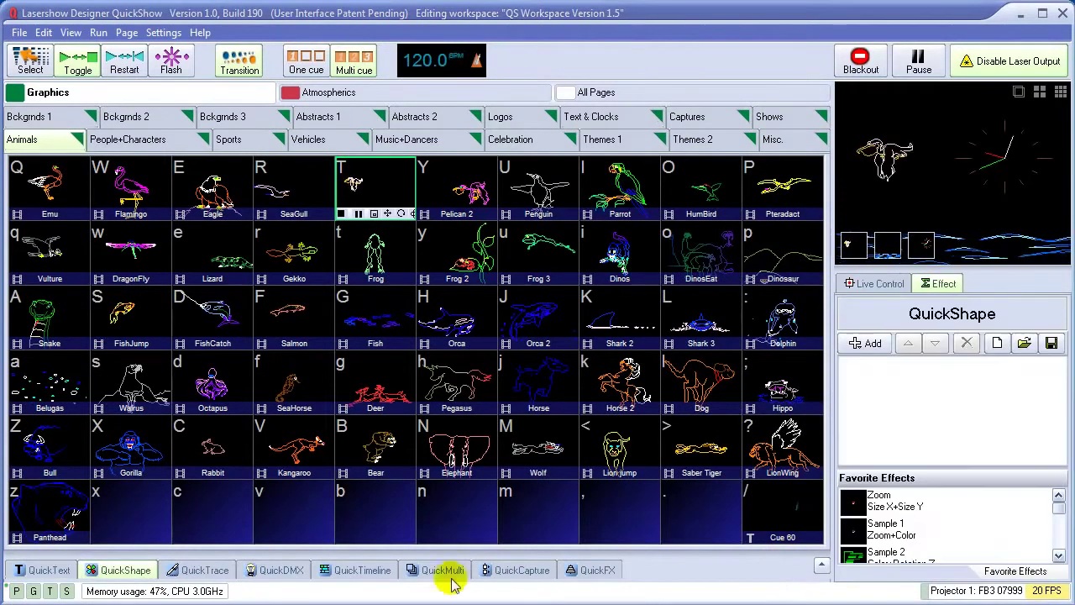
- In QuickShape, try several base shapes, then settle on a line with 5 Vertical Waves
left_click(134, 571)
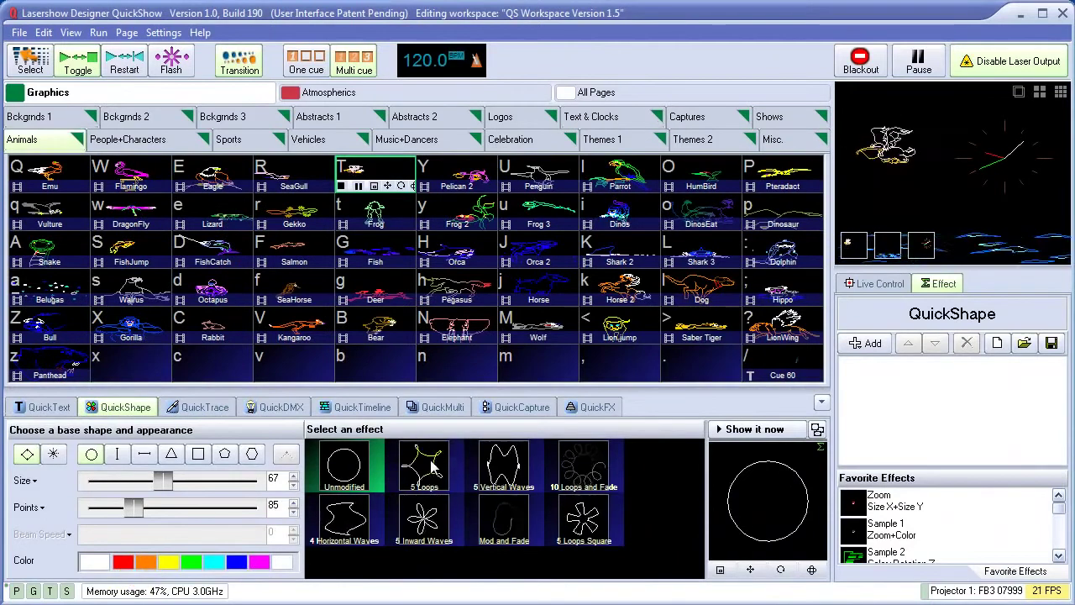
left_click(145, 454)
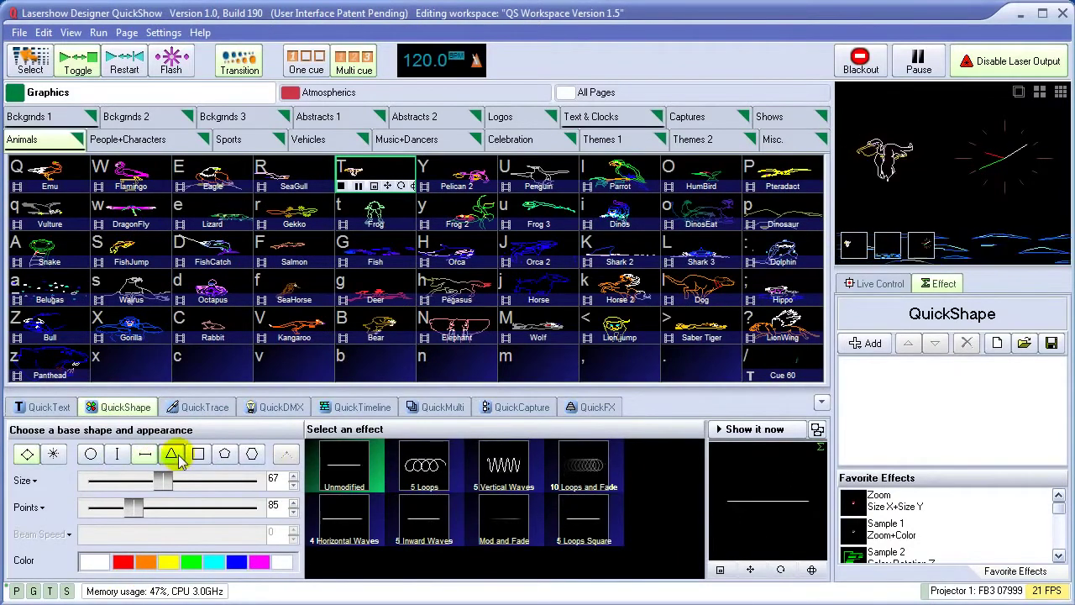
left_click(175, 457)
left_click(200, 458)
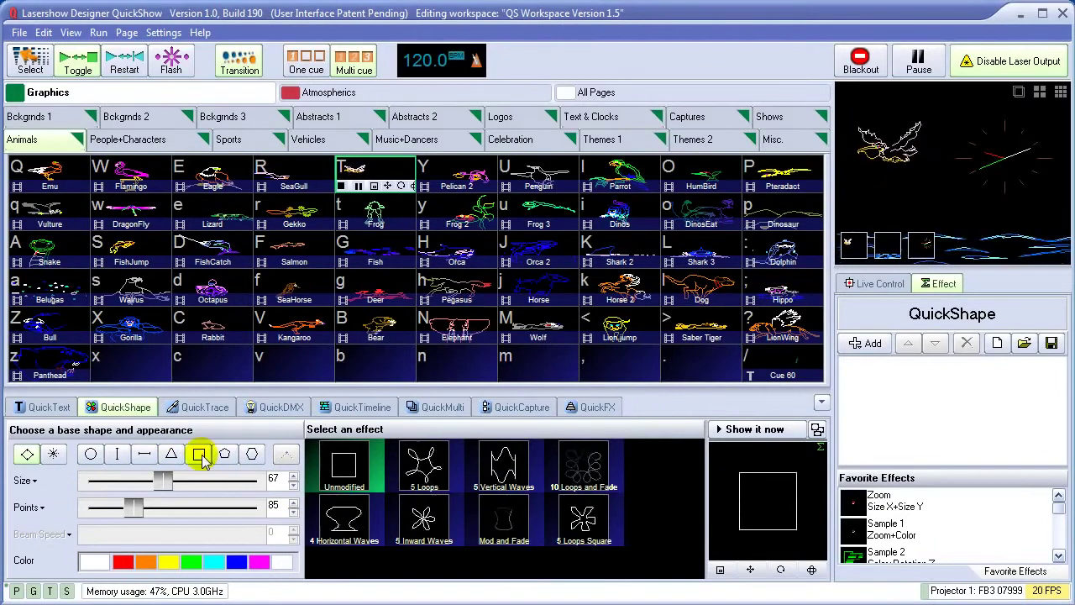
left_click(428, 470)
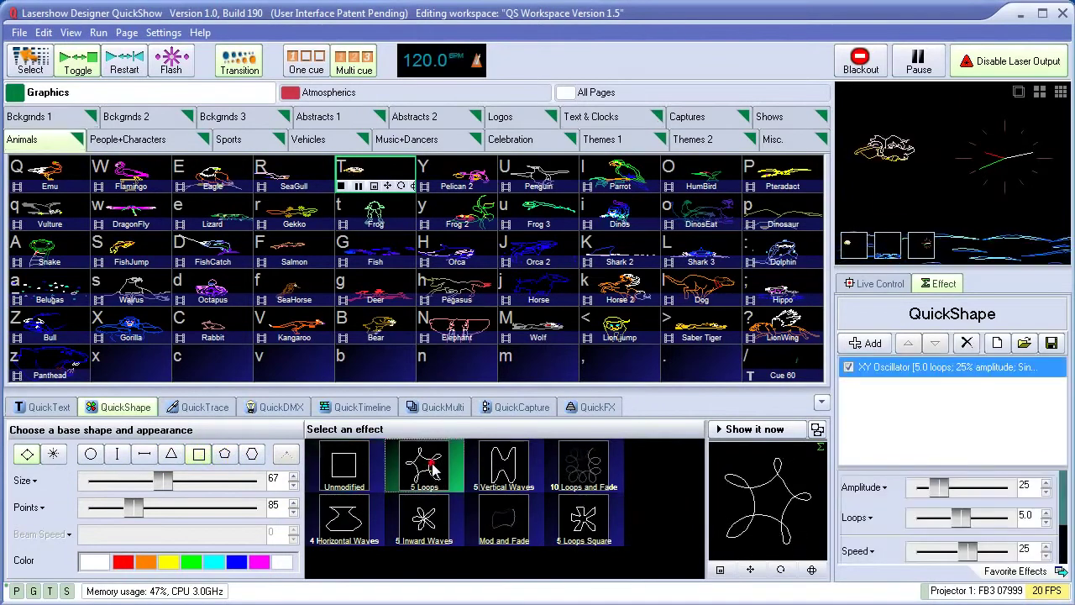
left_click(145, 457)
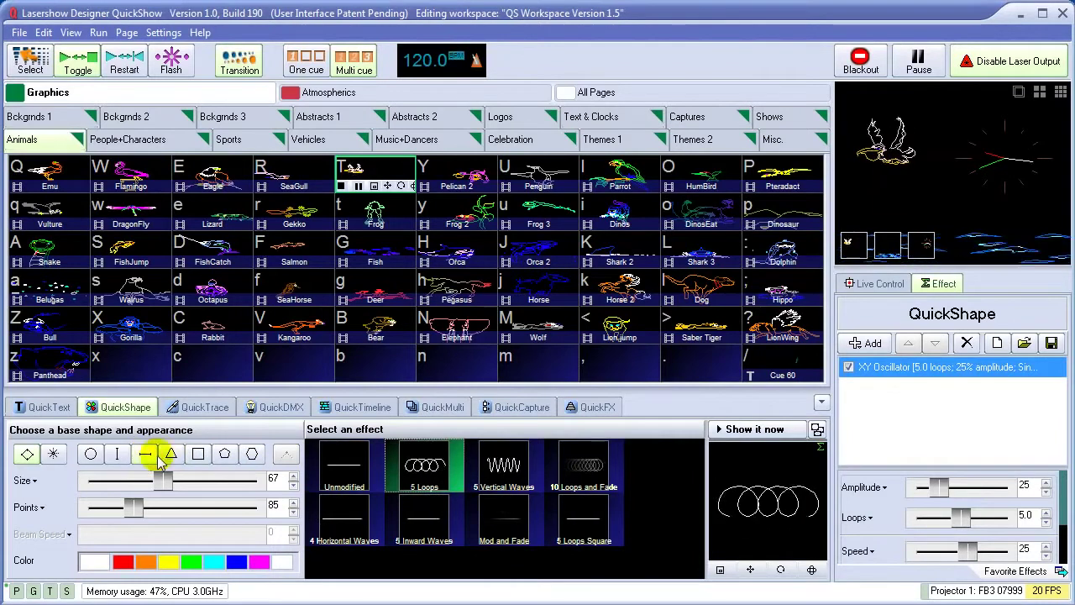
left_click(504, 467)
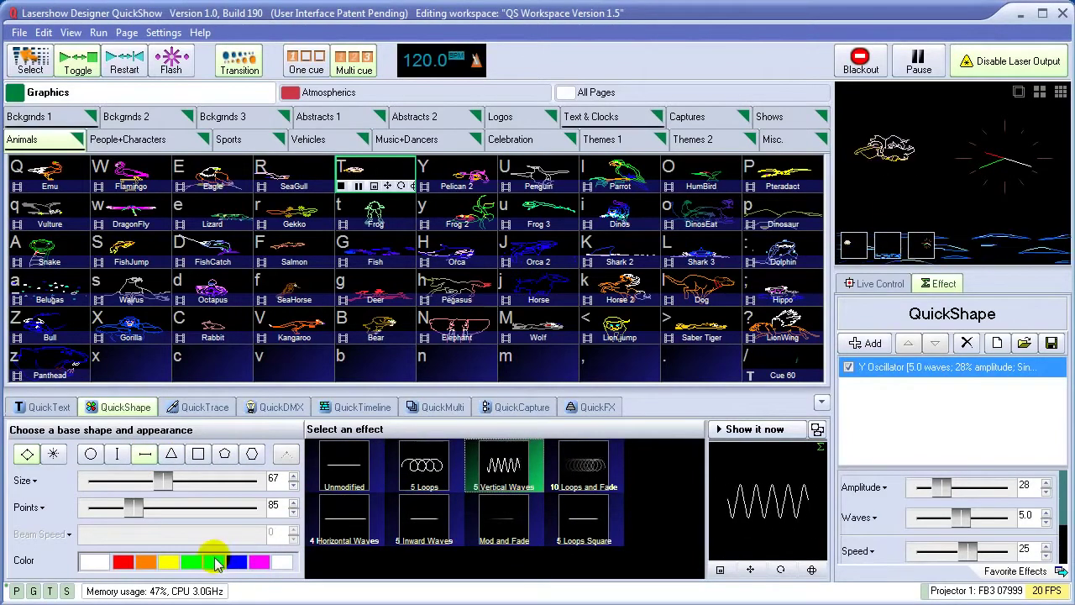
- Make the shape cyan, size 93, amplitude 14, drawn as dots with fewer points
left_click(214, 562)
left_click_drag(163, 482, 191, 482)
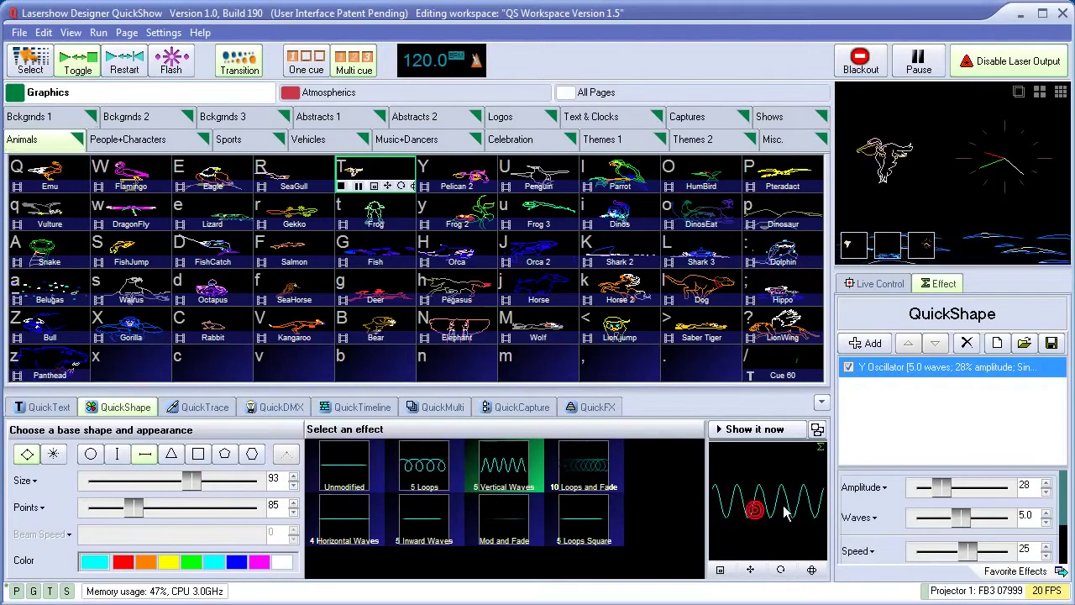
left_click_drag(939, 489, 959, 551)
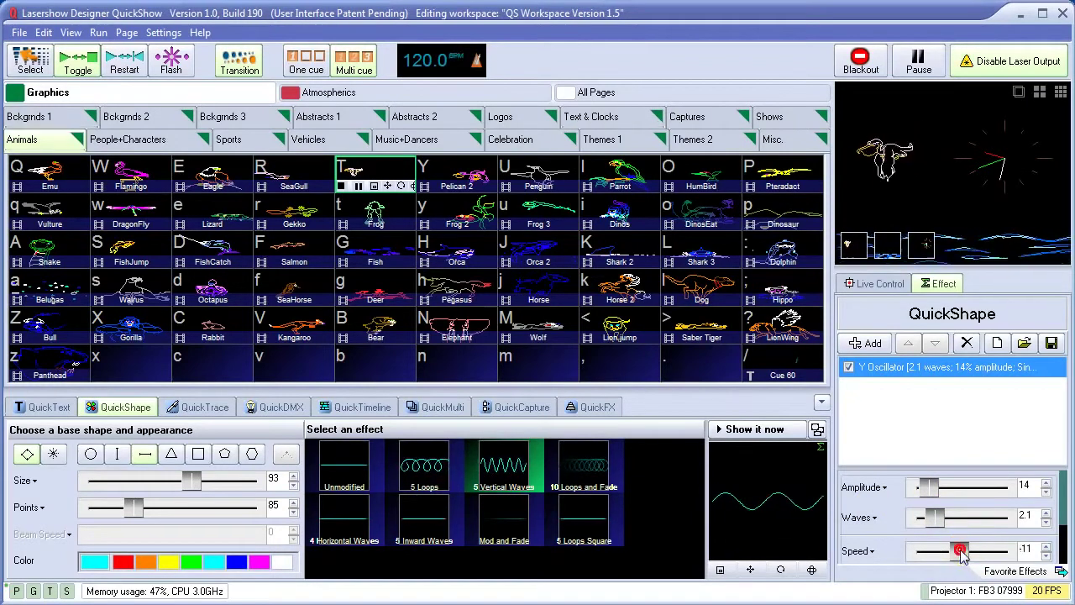
left_click(54, 454)
left_click_drag(131, 508, 156, 507)
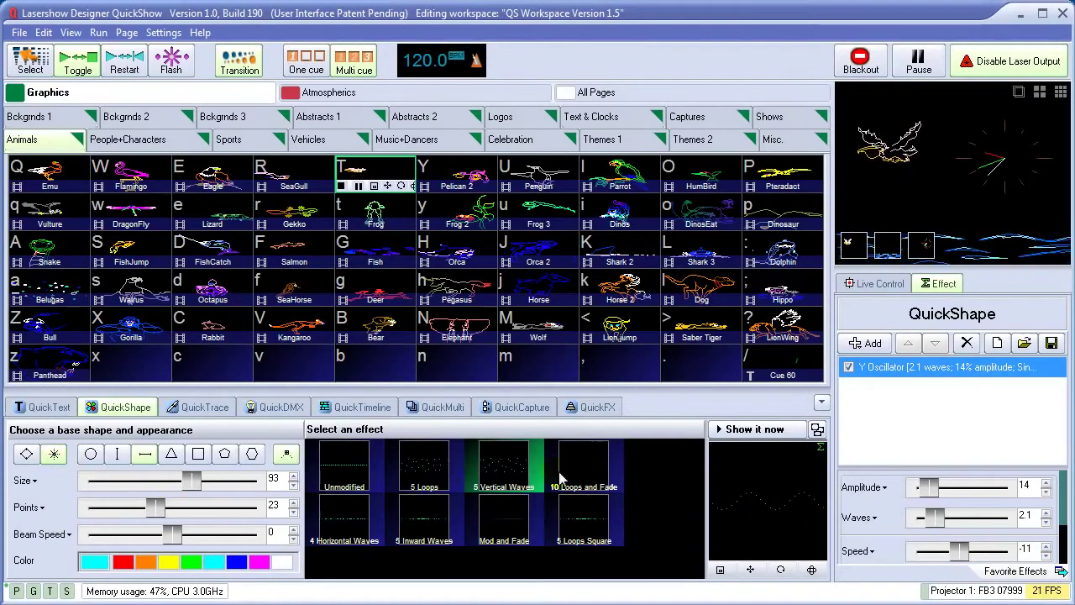
- Add a Color gradient effect, preview it on the laser, and store it as Cue 59
left_click(855, 344)
left_click(906, 495)
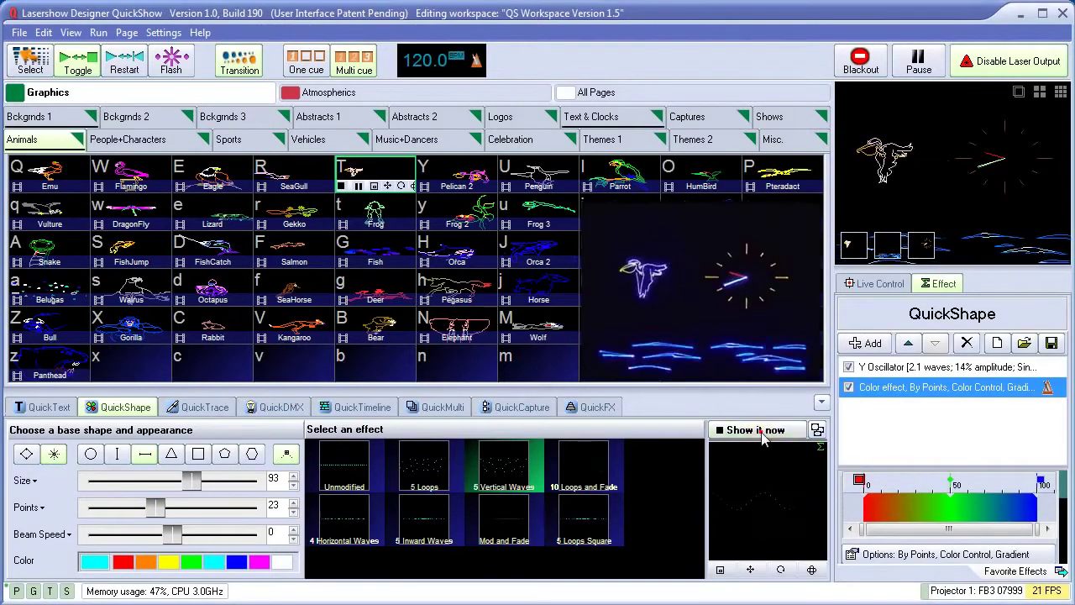
left_click(753, 430)
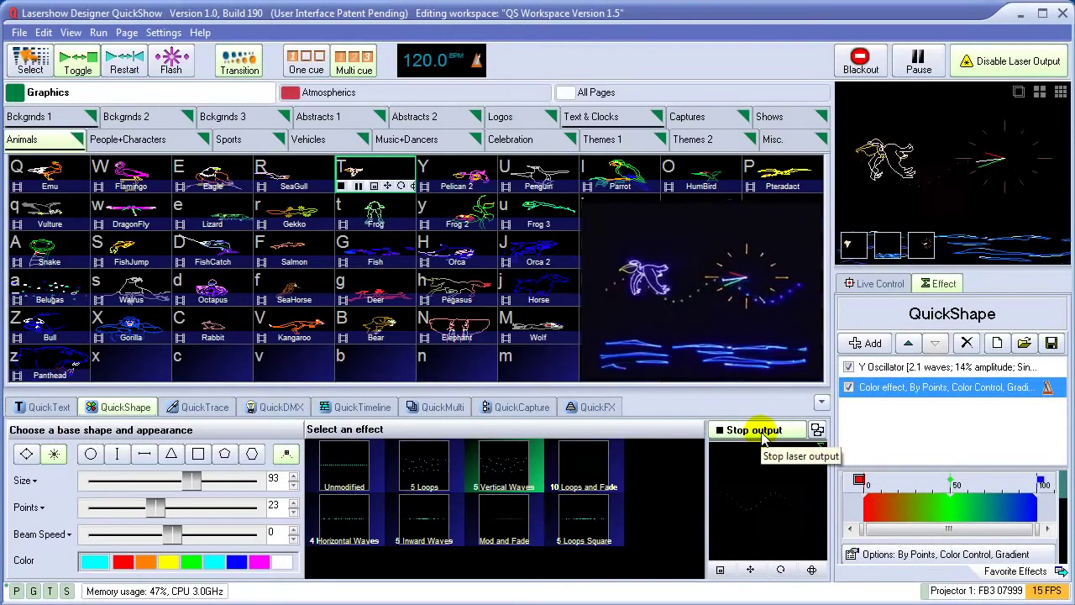
left_click(760, 431)
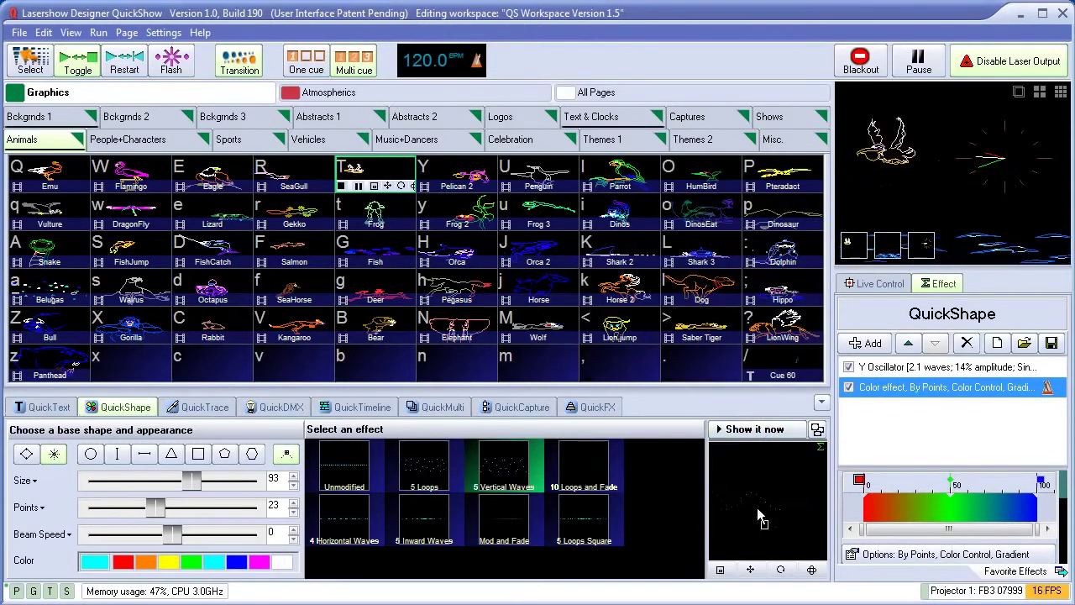
left_click(695, 371)
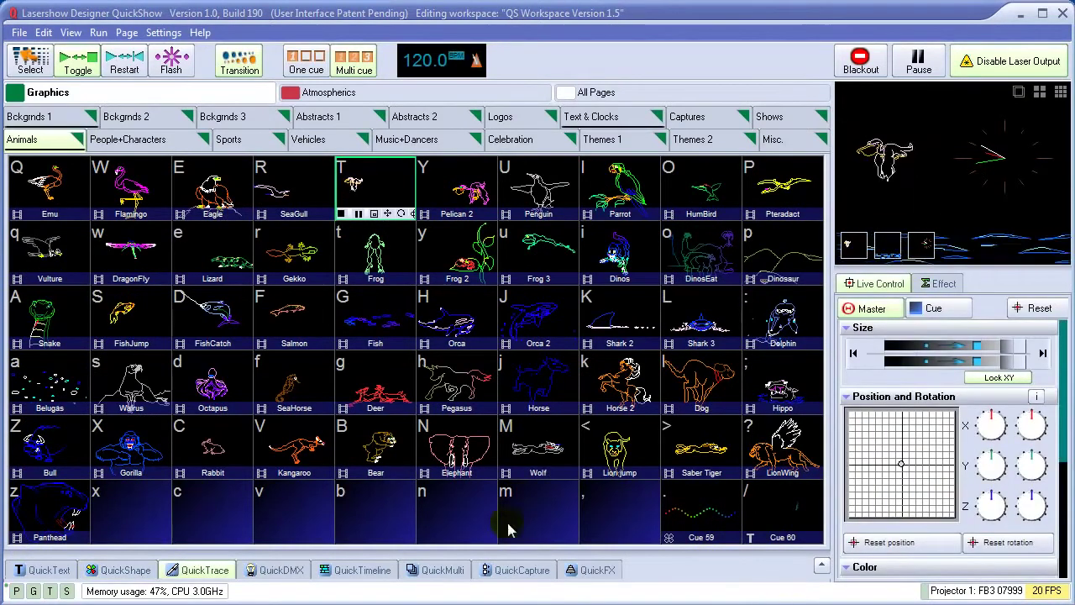
- Load SEAWORLD.BMP into QuickTrace to trace the orca logo
left_click(206, 570)
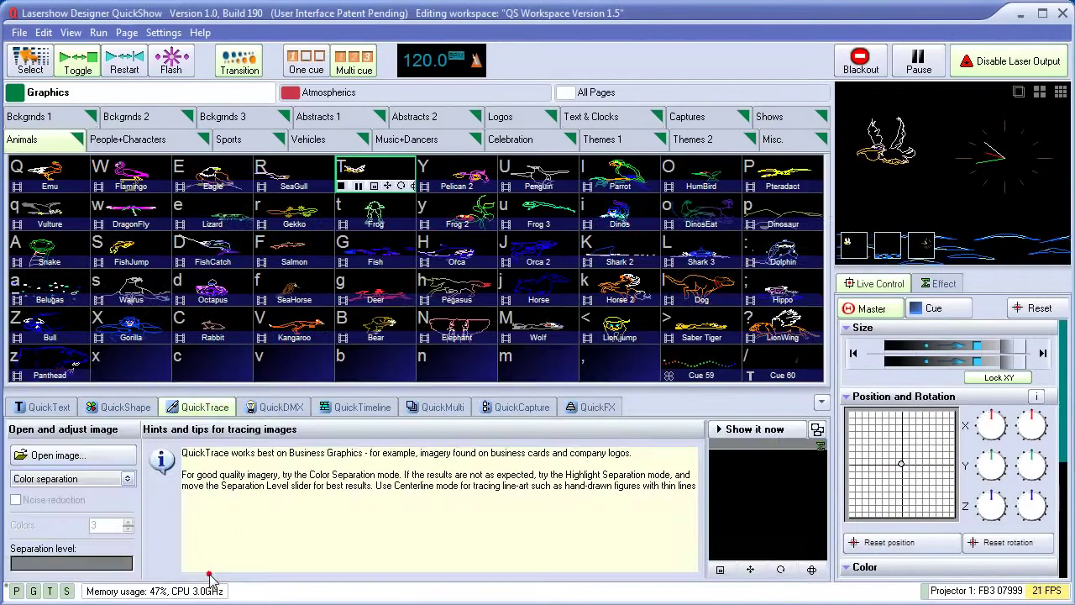
left_click(89, 459)
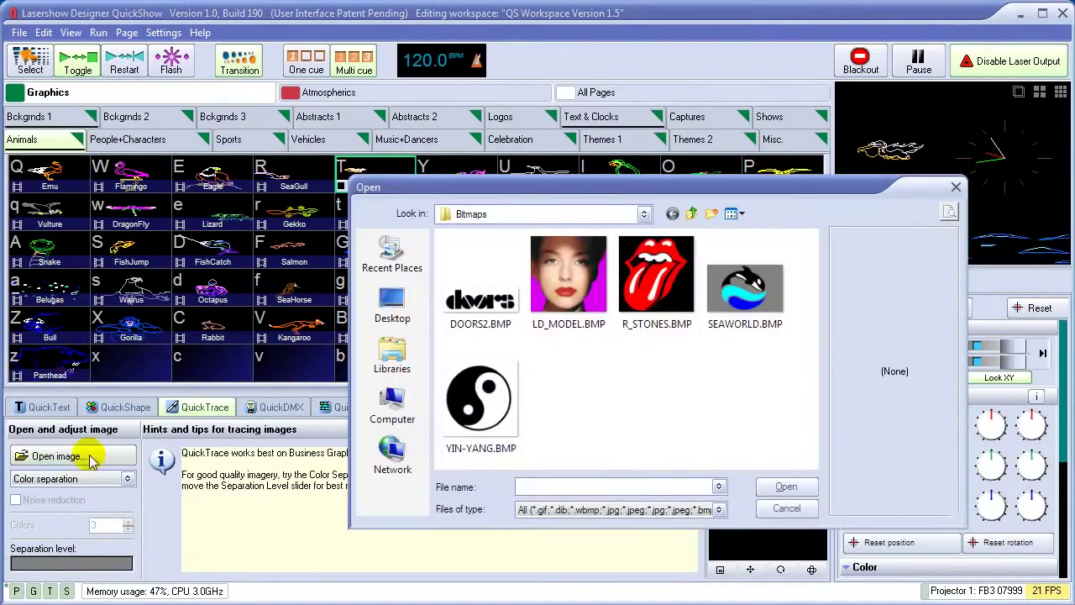
left_click(746, 298)
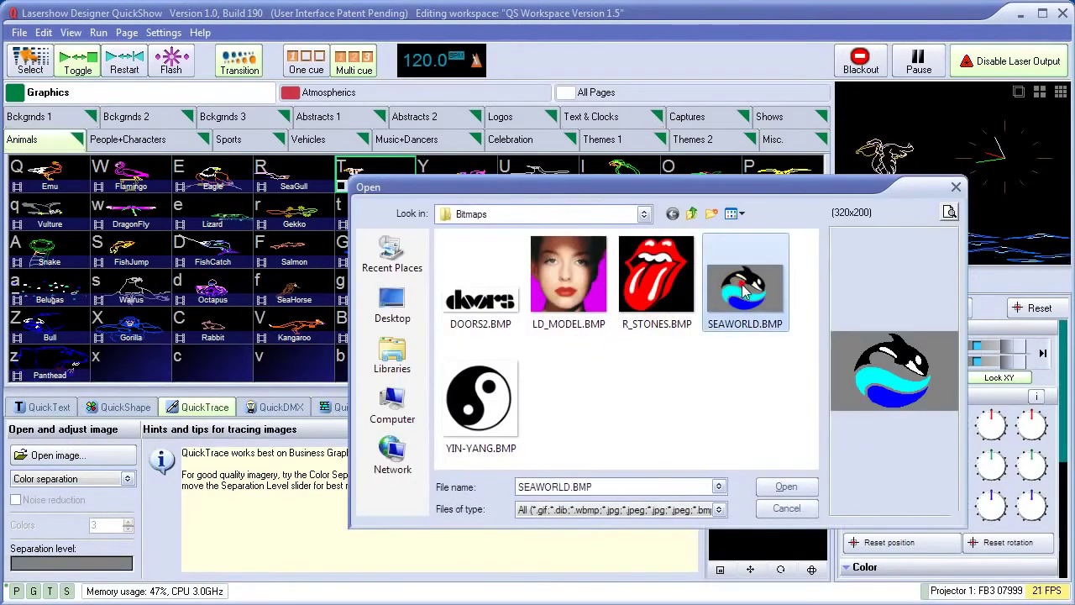
left_click(789, 489)
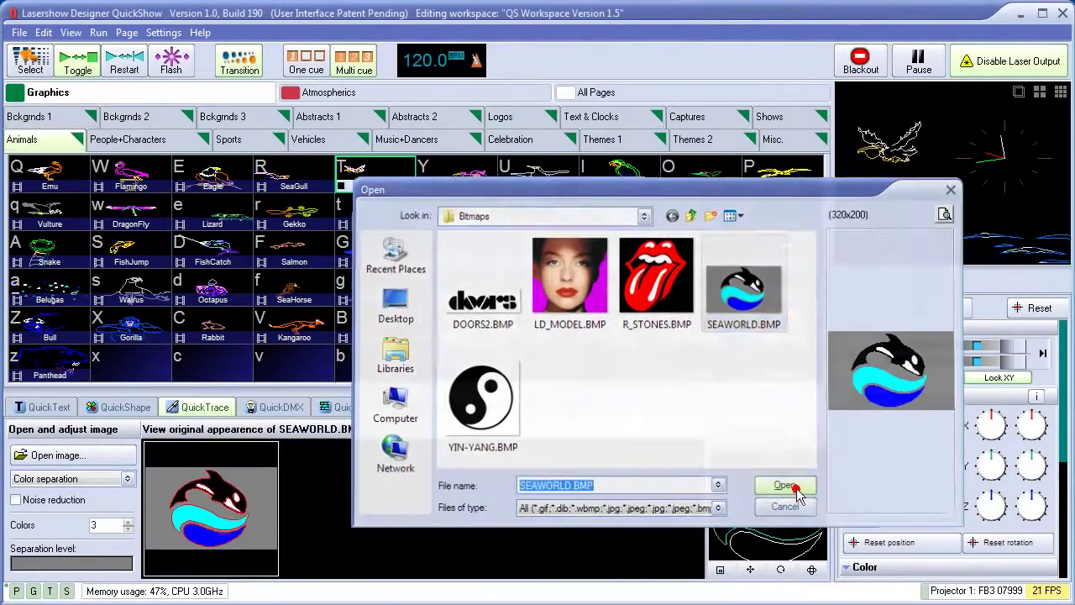
- Preview the traced orca on the laser, then place it in the ',' cell as Cue 58
left_click(746, 429)
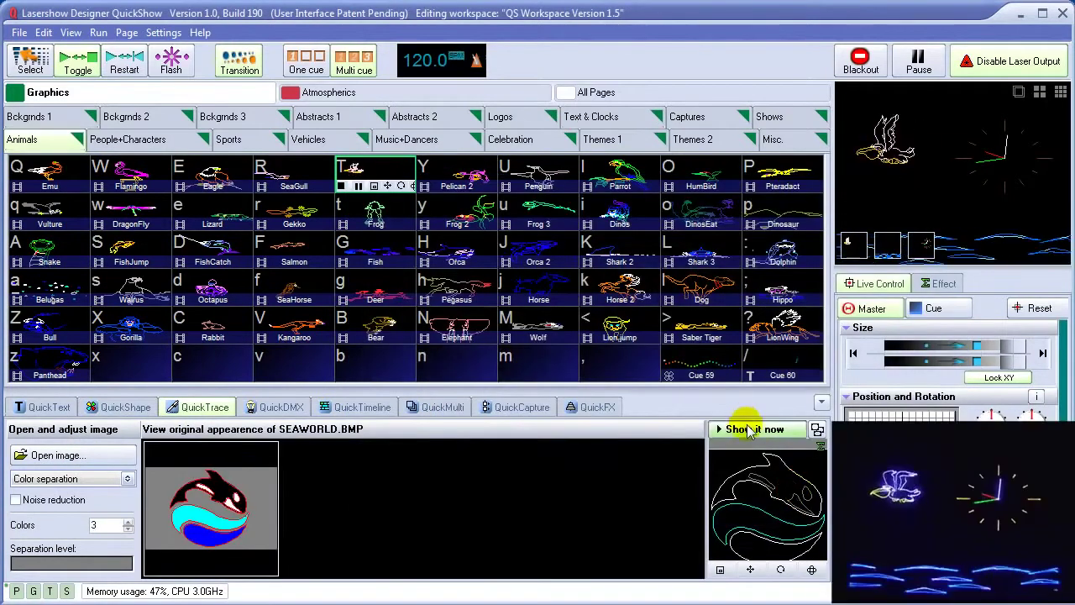
left_click(750, 429)
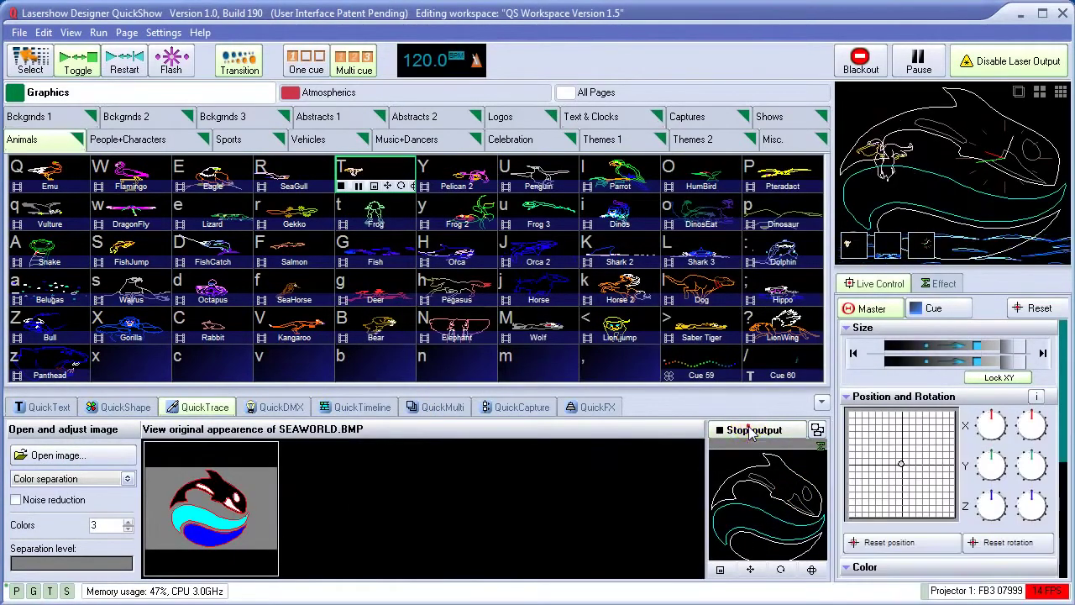
left_click_drag(613, 376, 613, 376)
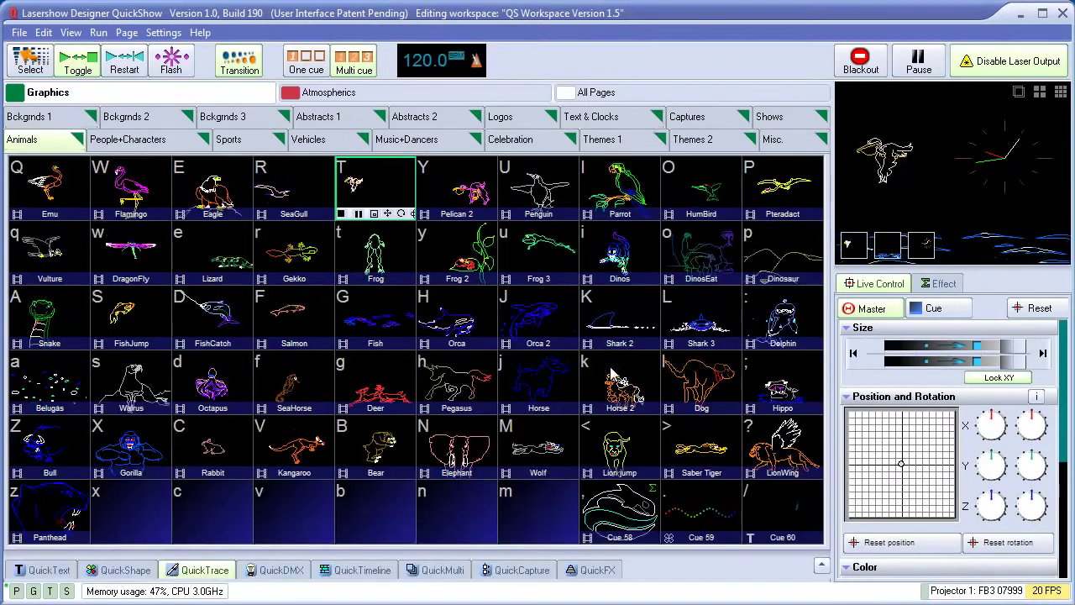
- Open Cue 58 in the frame editor and resize the orca into the upper-right corner
right_click(622, 519)
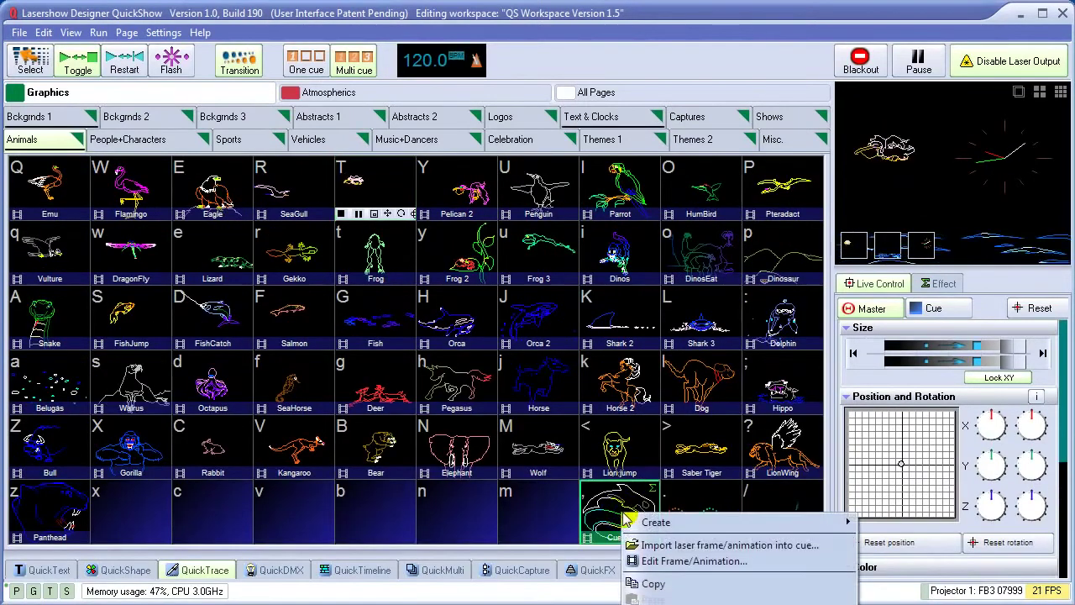
left_click(675, 561)
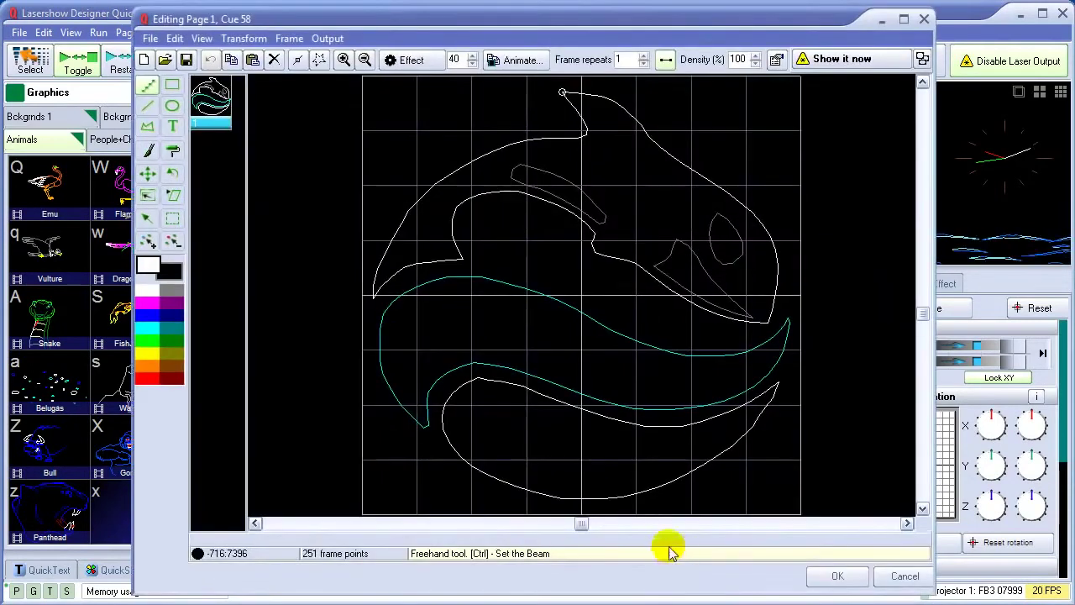
left_click(147, 195)
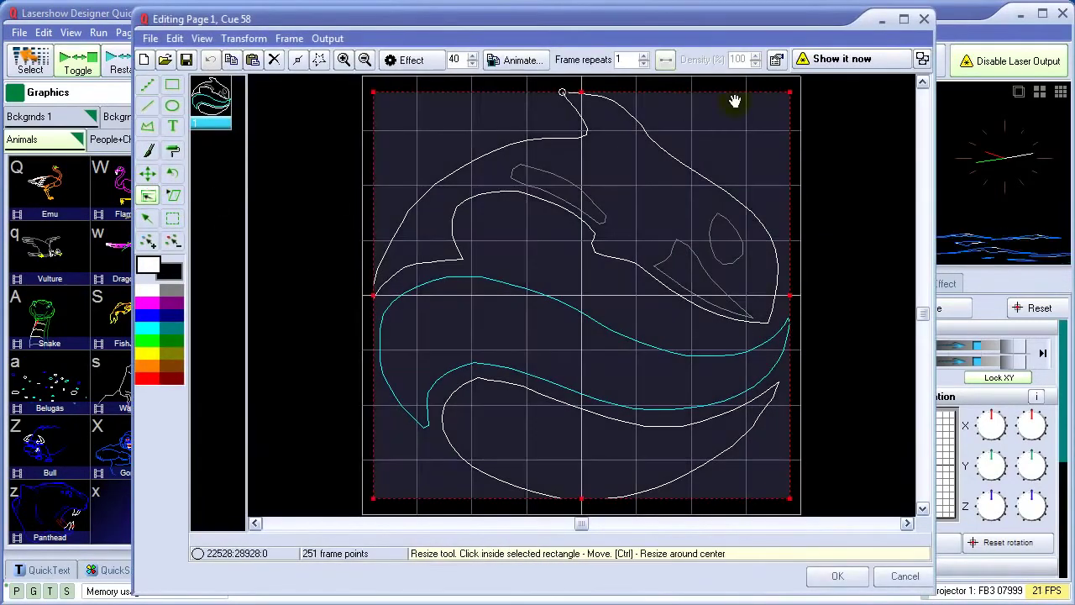
mouse_move(376, 496)
left_mouse_down()
mouse_move(514, 336)
mouse_move(655, 204)
left_mouse_up()
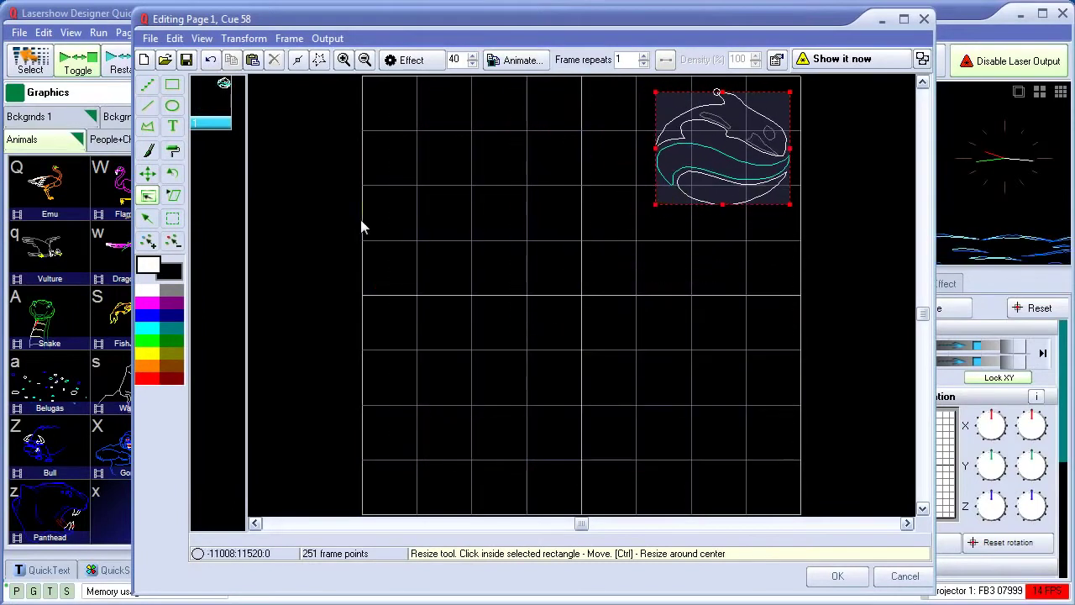
- Add 'Sea World' text to the frame with bottom-centre alignment
left_click(173, 125)
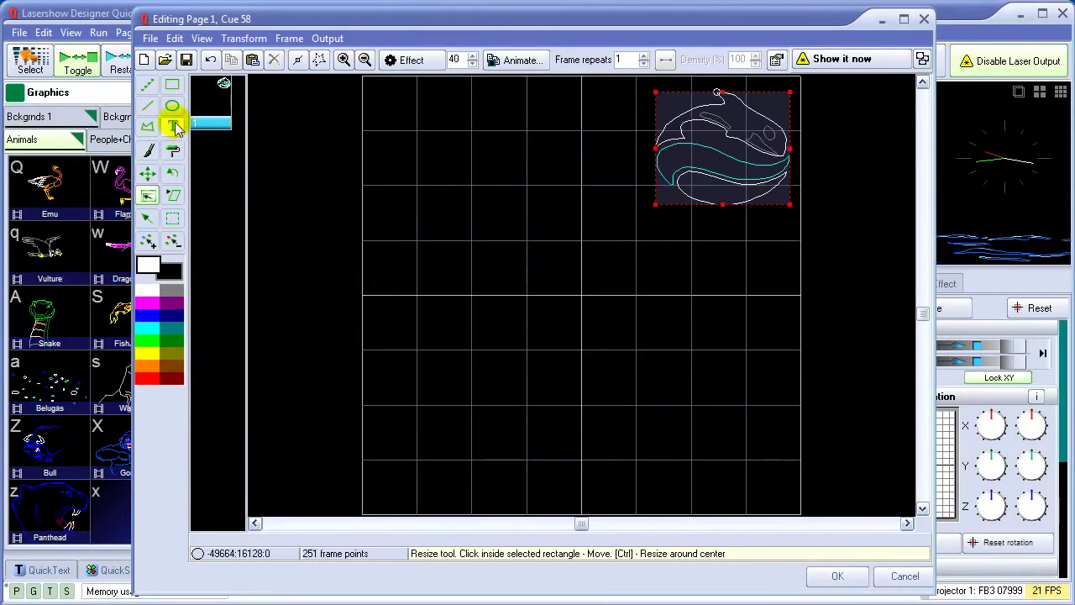
left_click(399, 452)
type("S")
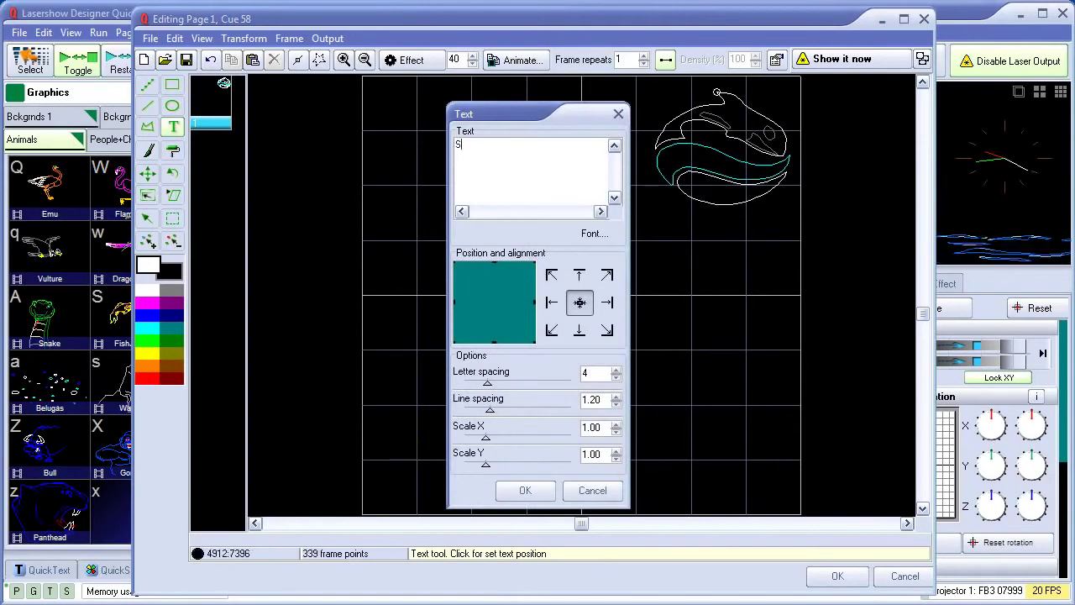
type("ea Wo")
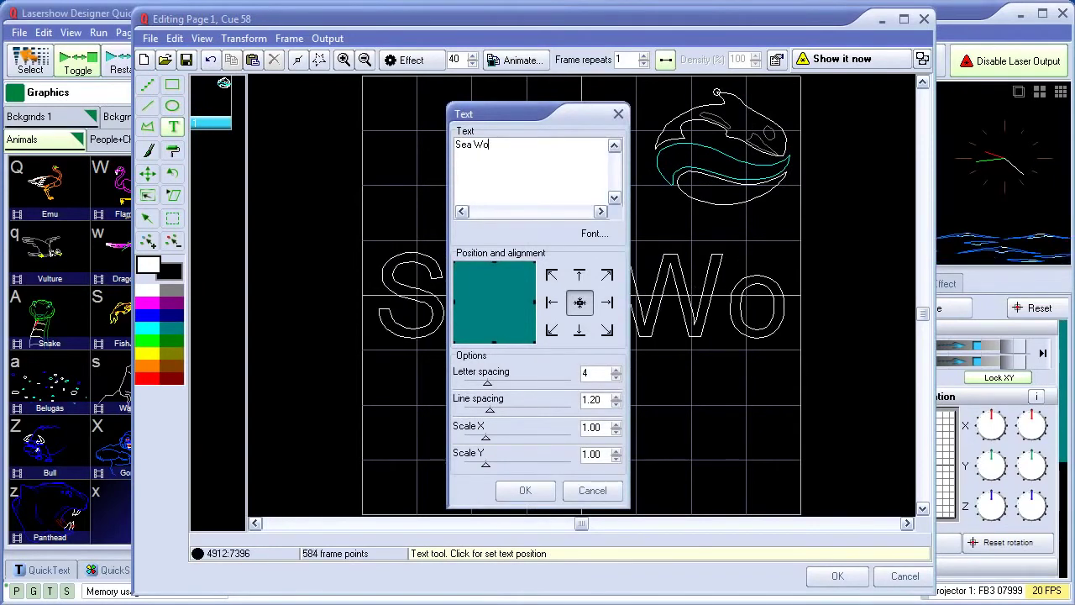
type("rld")
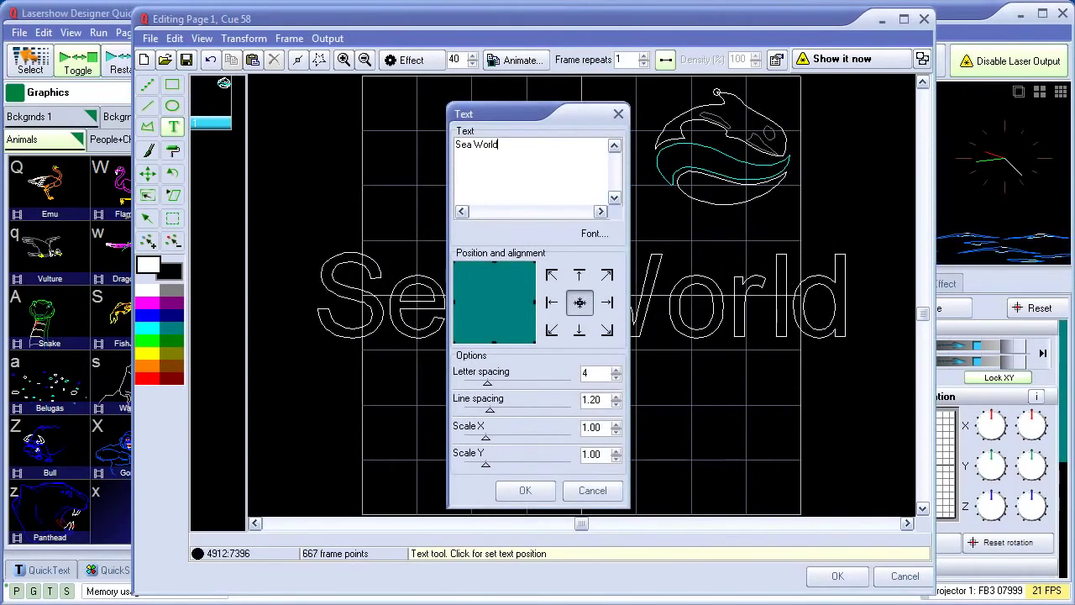
left_click(578, 330)
left_click(525, 491)
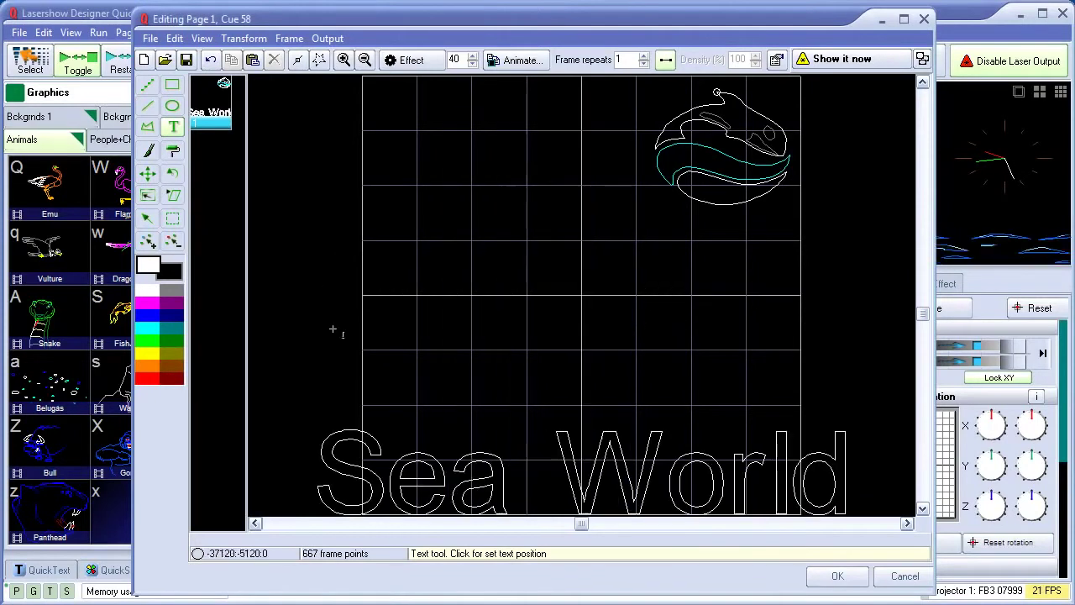
- Select the Sea World text, shrink it, move it up and left, and colour it blue
left_click(173, 219)
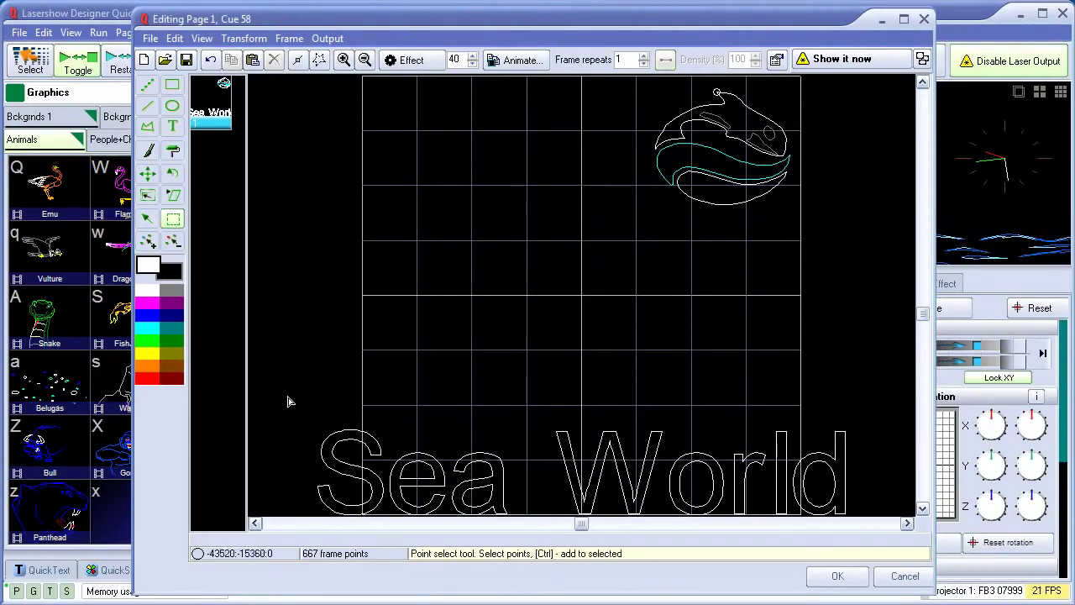
left_click_drag(287, 400, 865, 518)
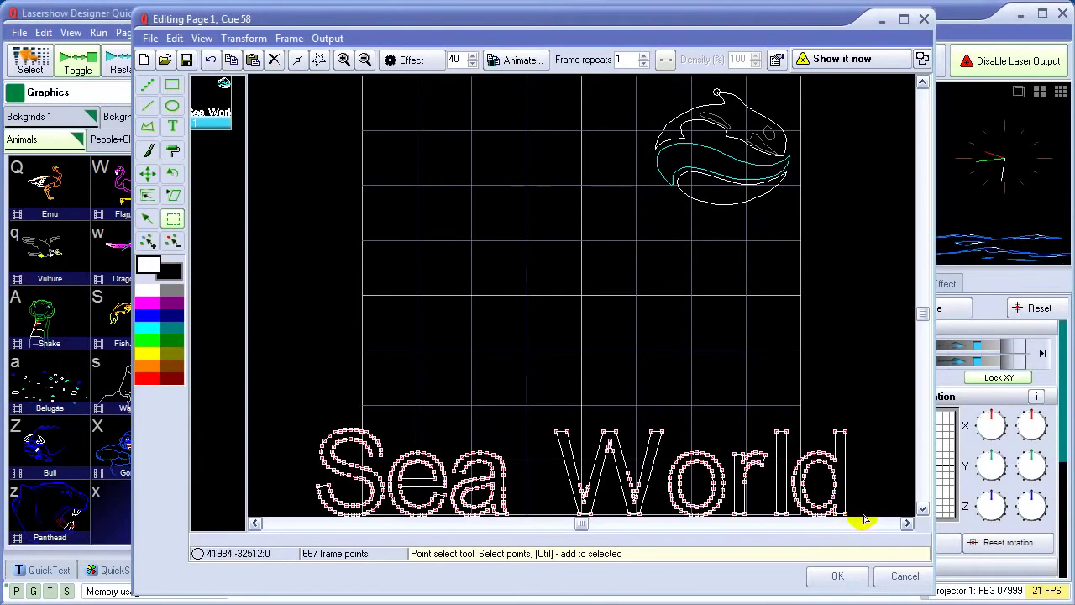
left_click(147, 194)
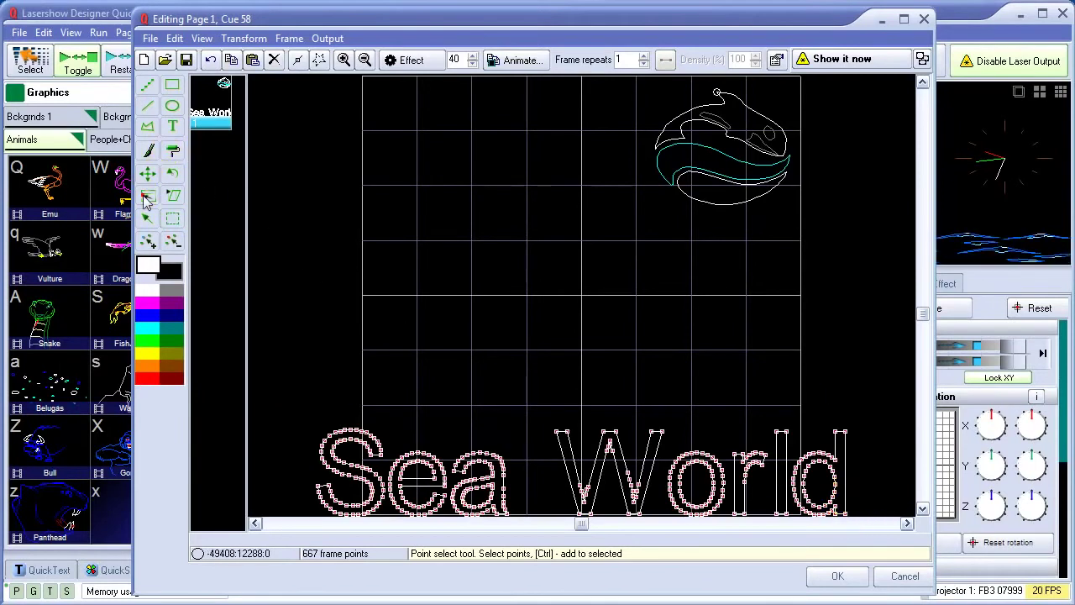
left_click_drag(318, 514, 446, 498)
left_click_drag(630, 473, 558, 457)
left_click(154, 314)
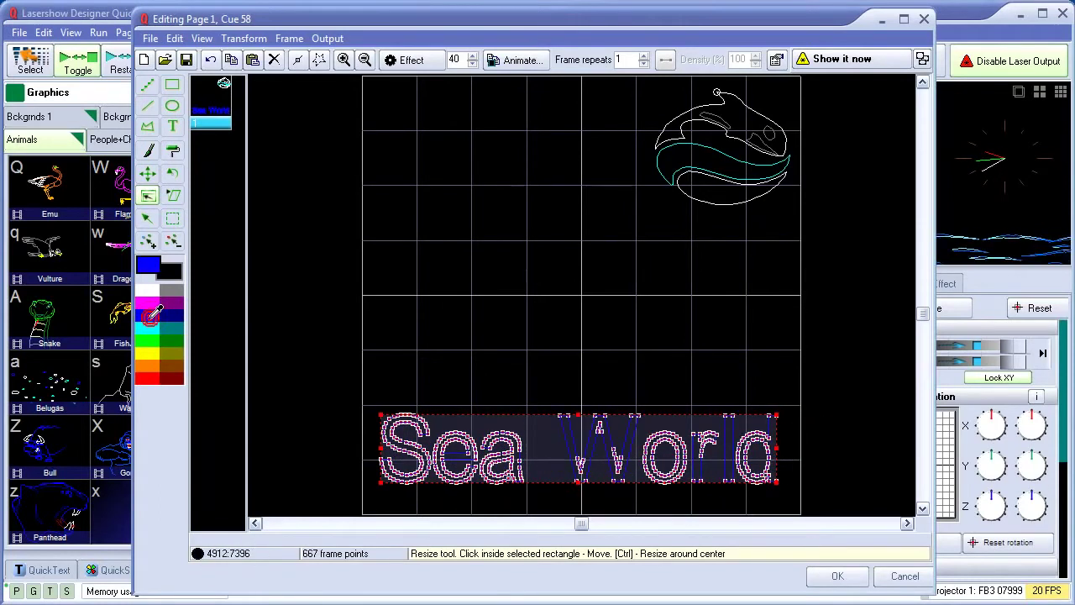
- Select the sea-creature drawing, enlarge it and move it toward the canvas centre
left_click(173, 218)
mouse_move(526, 244)
left_mouse_down()
mouse_move(773, 196)
mouse_move(854, 84)
left_mouse_up()
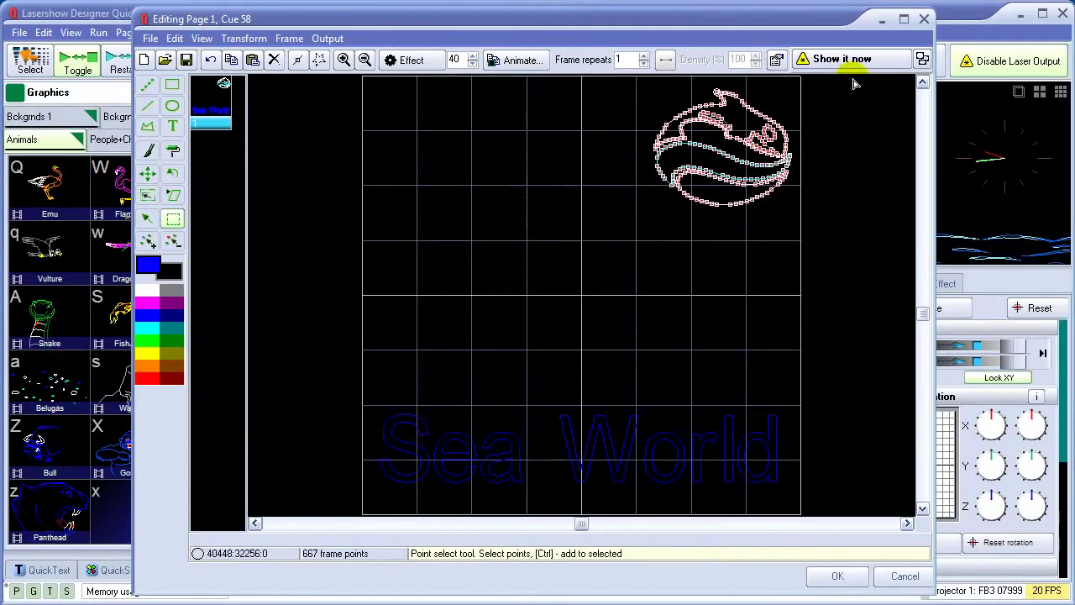
left_click(147, 197)
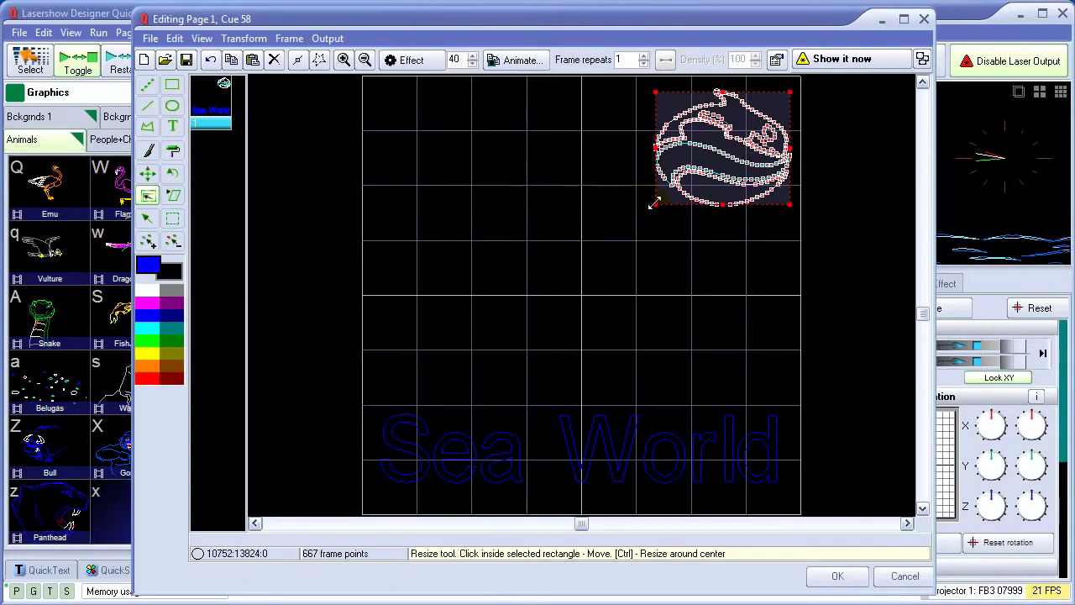
left_click_drag(654, 203, 556, 257)
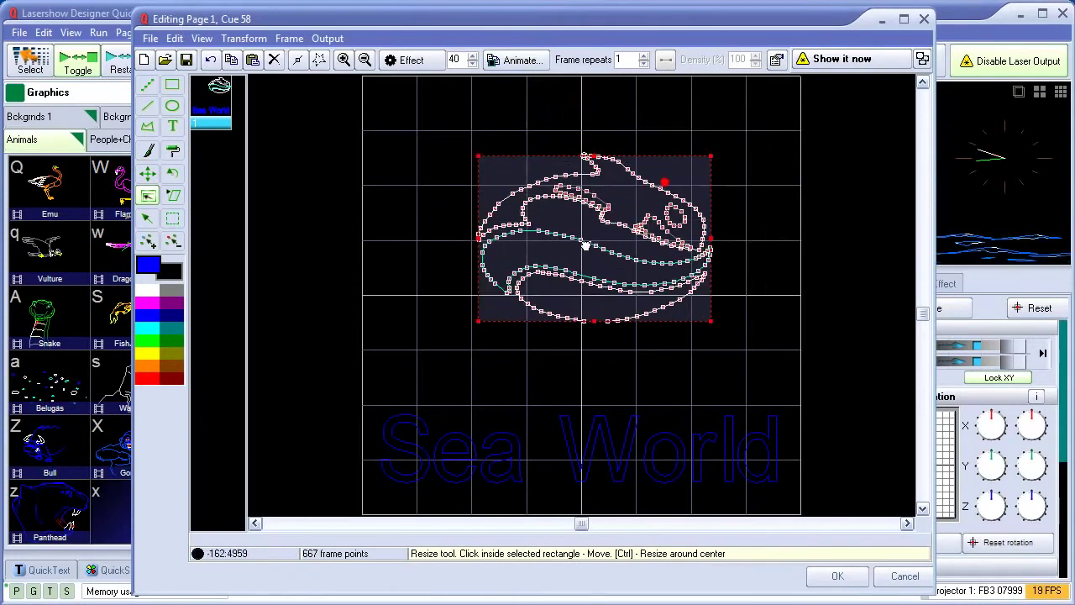
left_click_drag(586, 243, 559, 267)
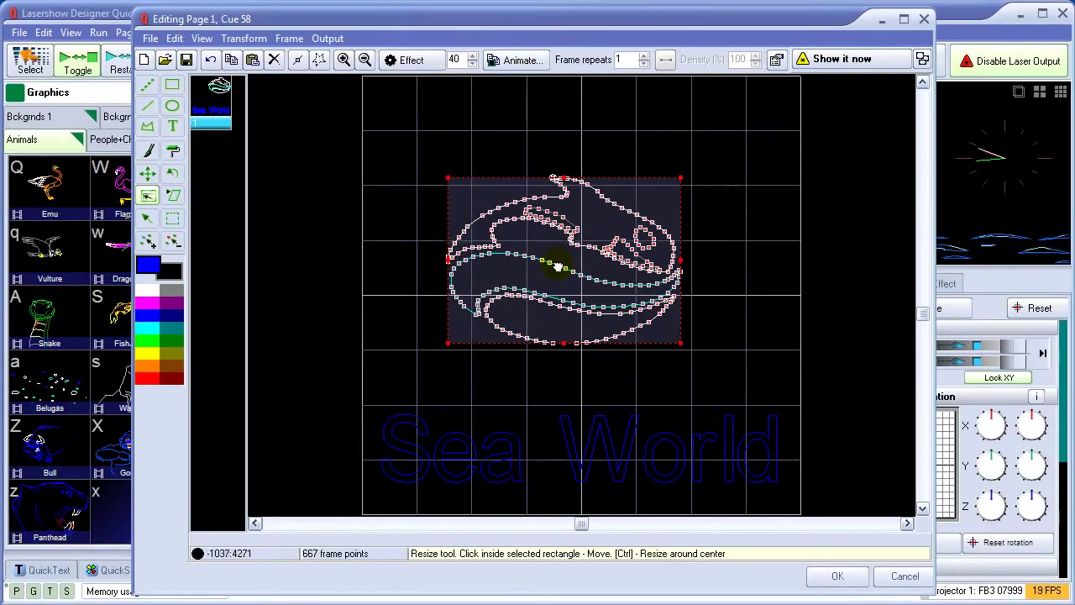
- Shear the drawing by pulling its lower-left and top-right corners outward
left_click(174, 195)
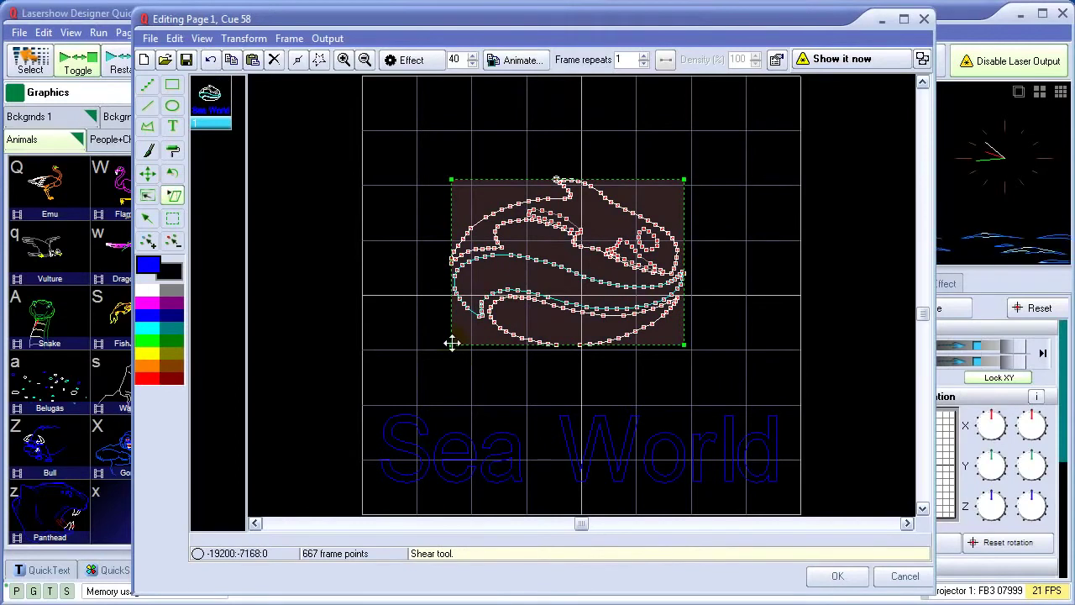
left_click_drag(452, 343, 374, 388)
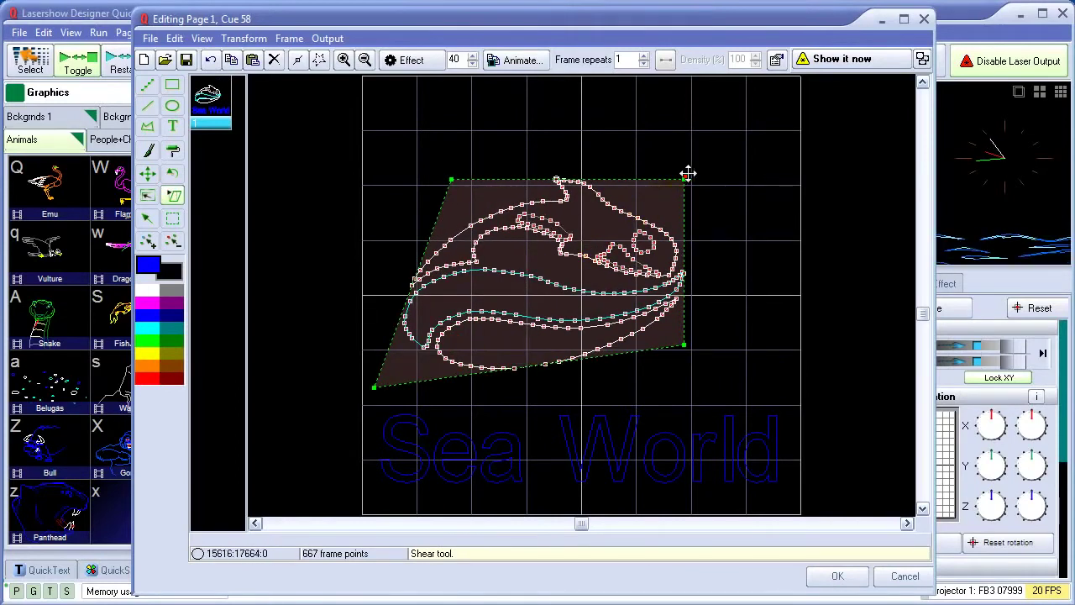
left_click_drag(688, 173, 767, 104)
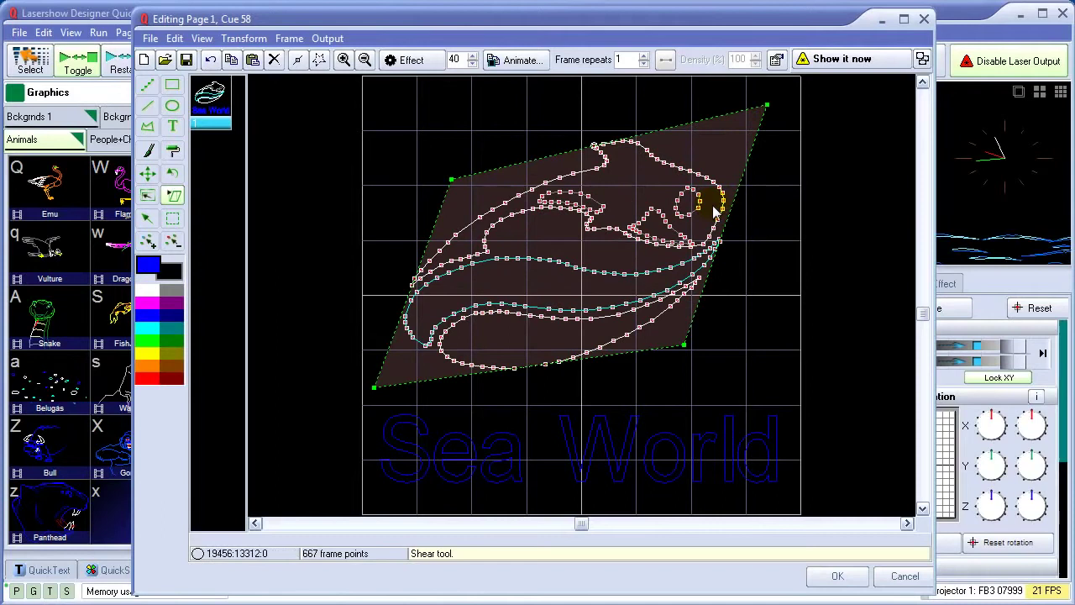
- Apply the Write In effect and check frame 27 of the animation
left_click(413, 61)
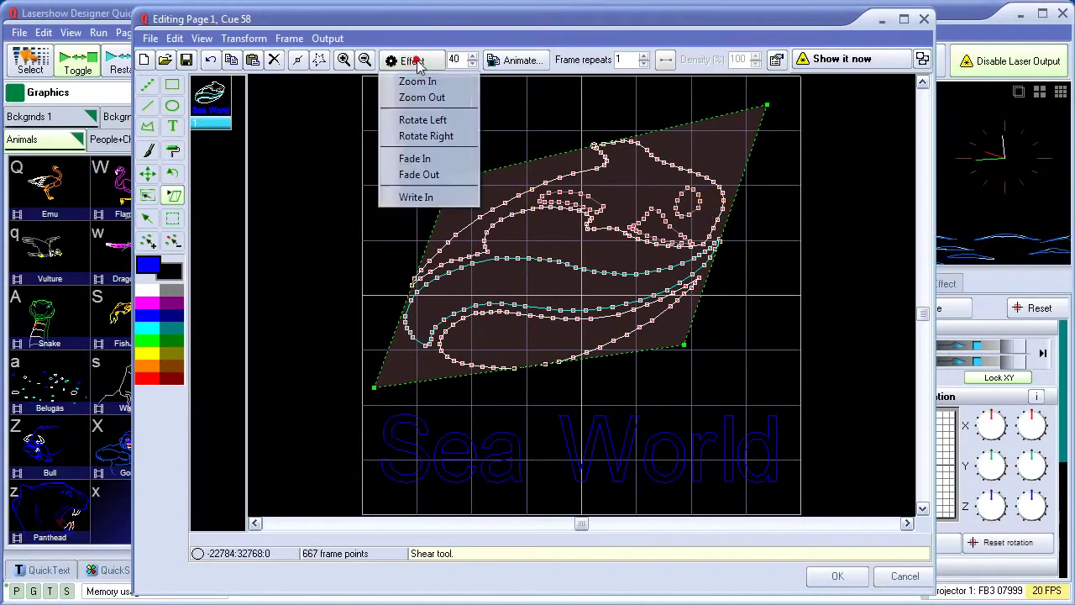
left_click(417, 199)
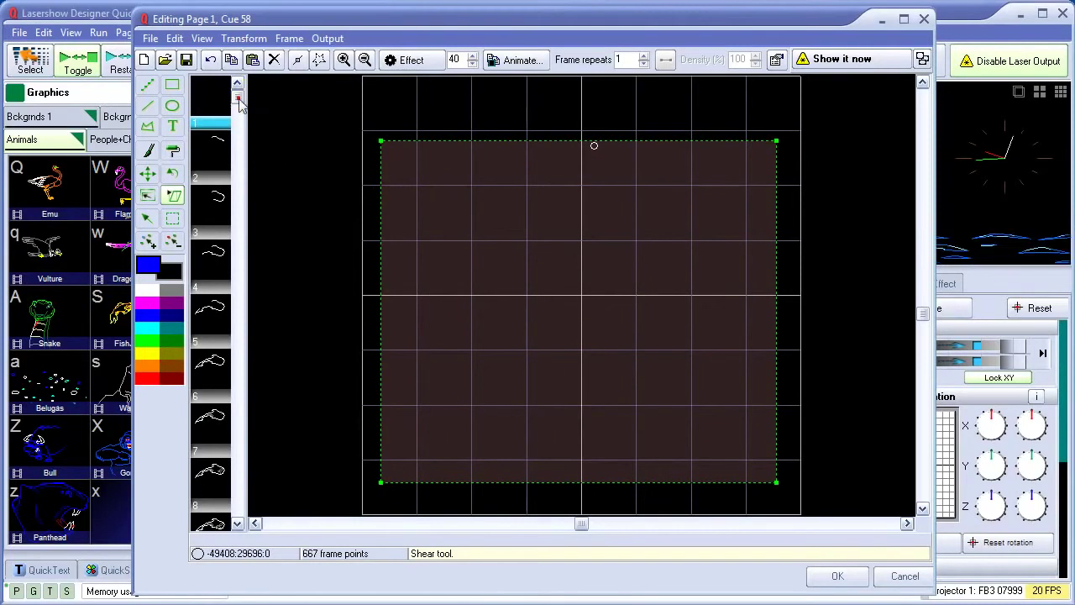
left_click_drag(239, 103, 238, 521)
left_click(213, 380)
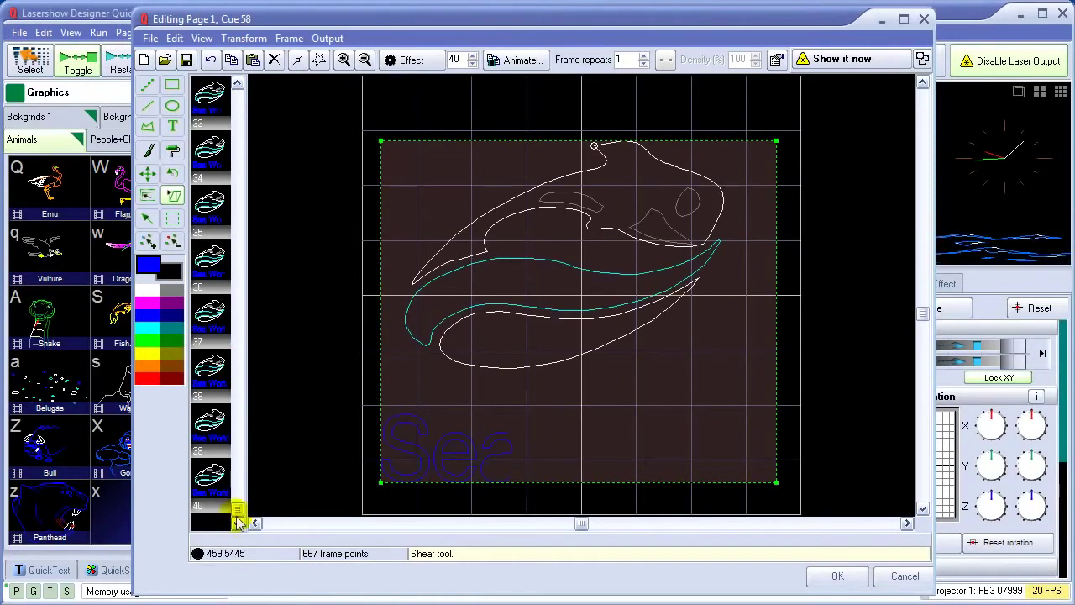
- Preview the Write In animation on the laser, stop it, and close the editor keeping changes
left_click(858, 60)
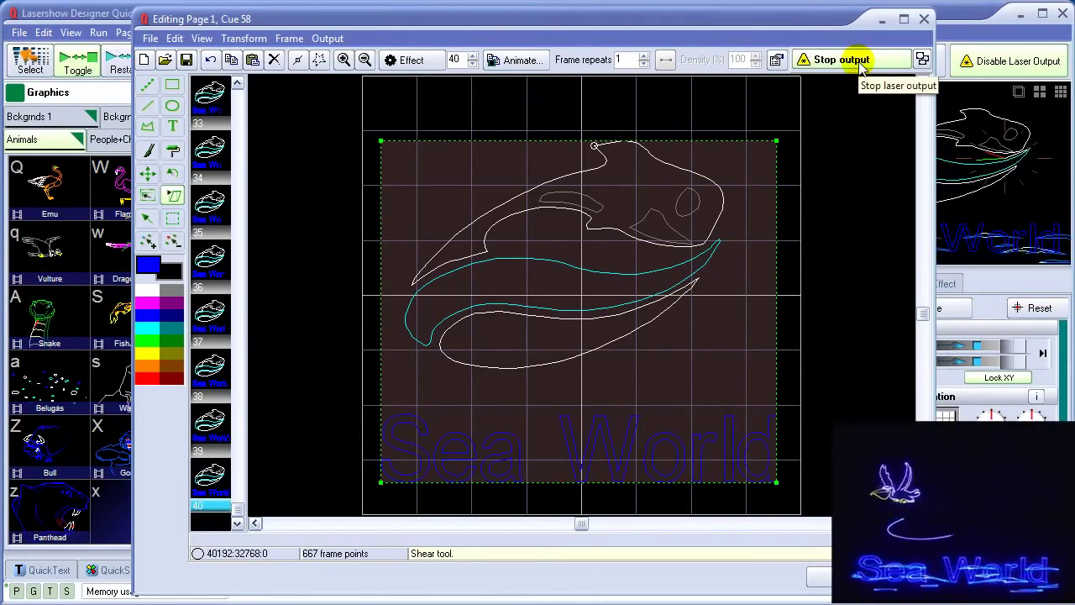
left_click(859, 60)
left_click(833, 575)
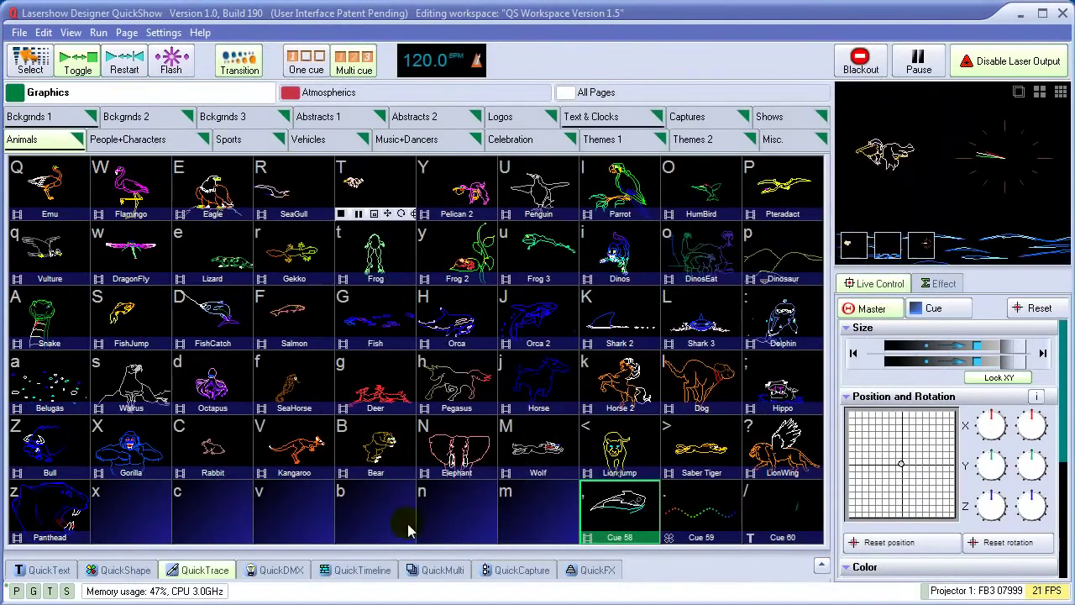
- Load Showtime Tutorial.wav as the soundtrack in QuickTimeline
left_click(350, 572)
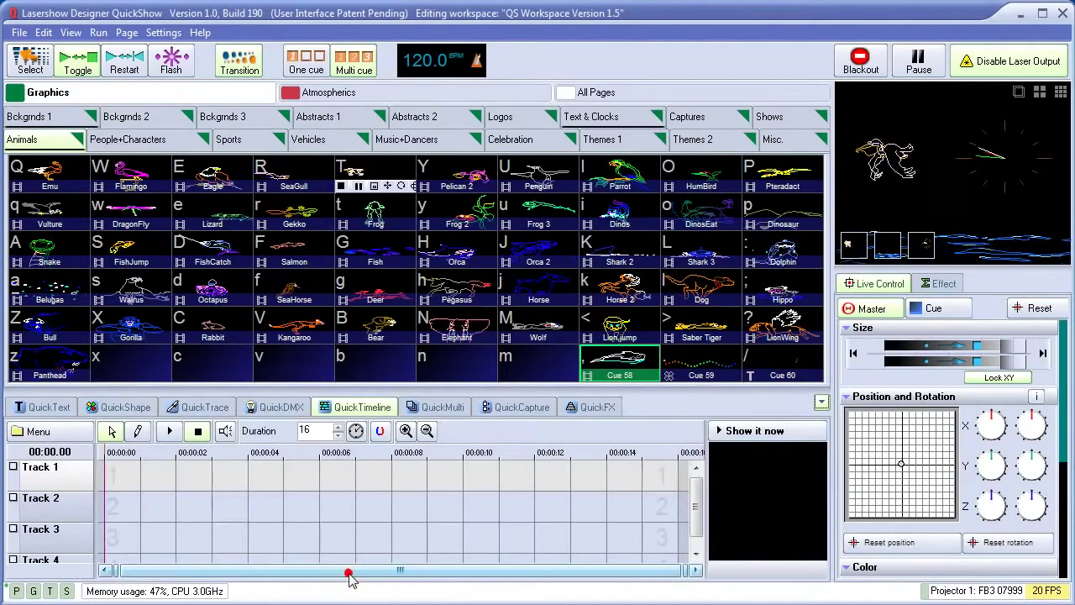
left_click(225, 430)
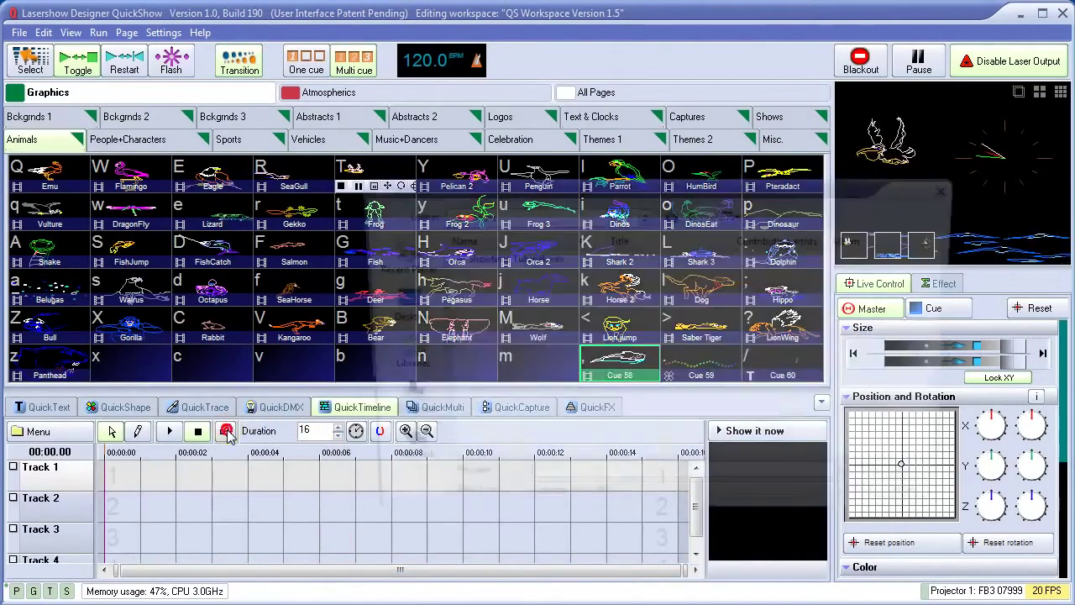
left_click(469, 259)
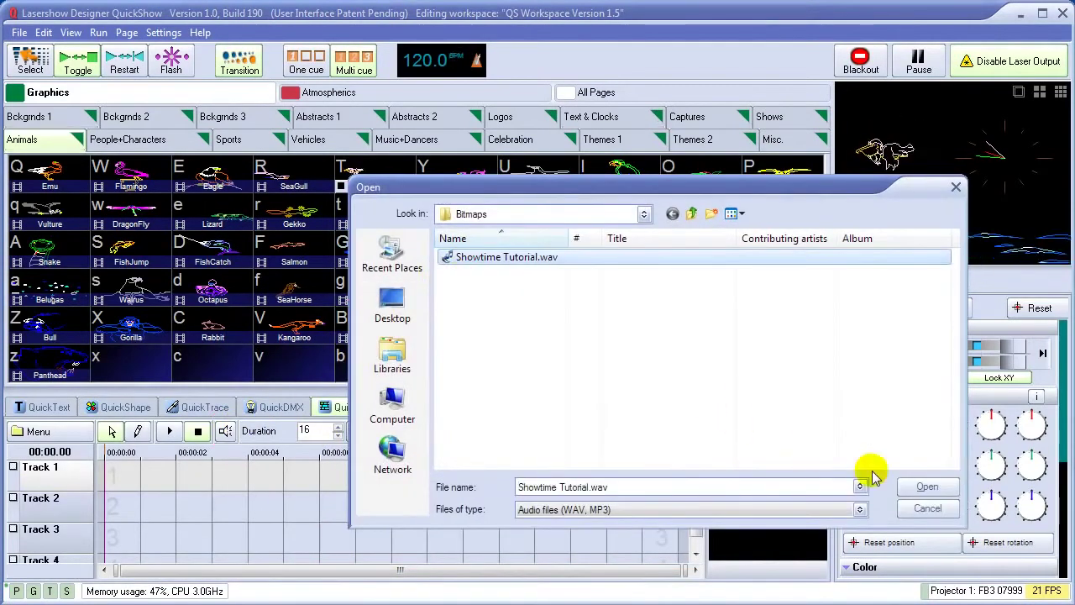
left_click(924, 487)
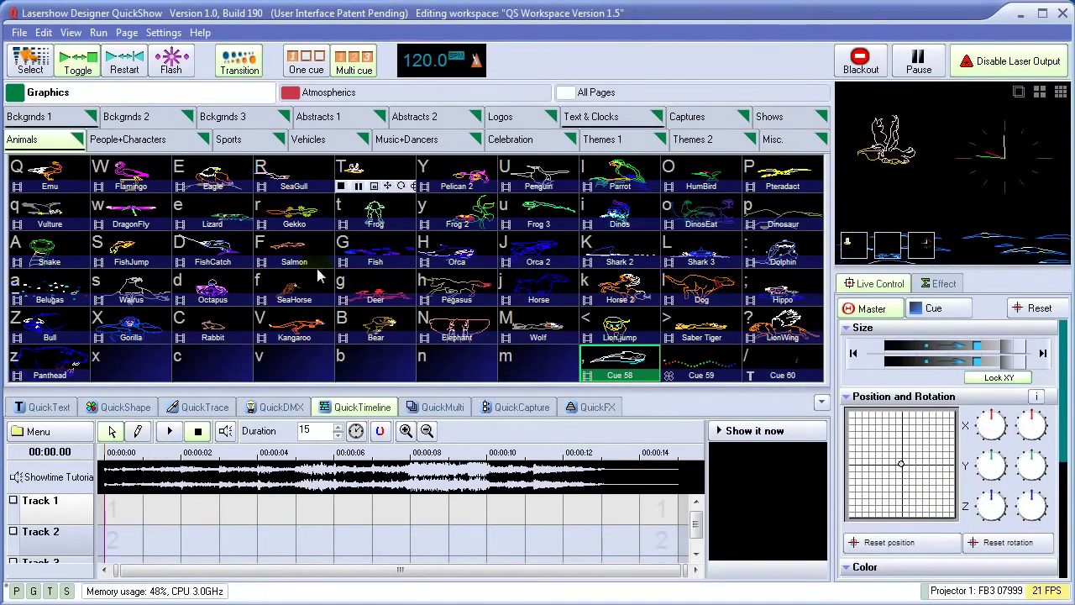
- Place the Diamond cue at the start of Track 1 and Hearts 1 on Track 2 around 00:04
left_click(688, 143)
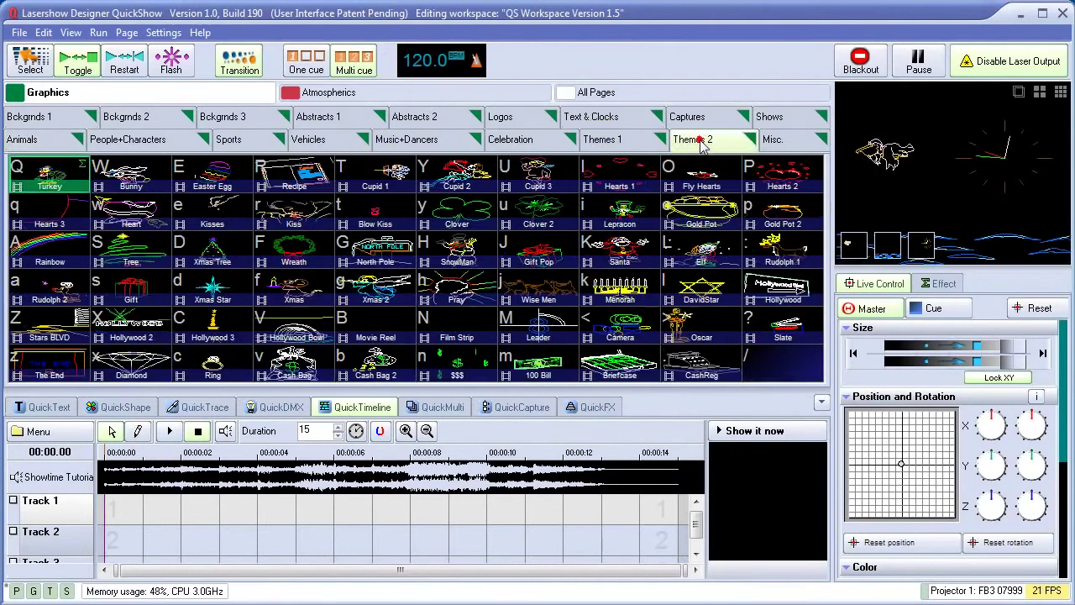
left_click(25, 59)
left_click_drag(141, 377, 299, 512)
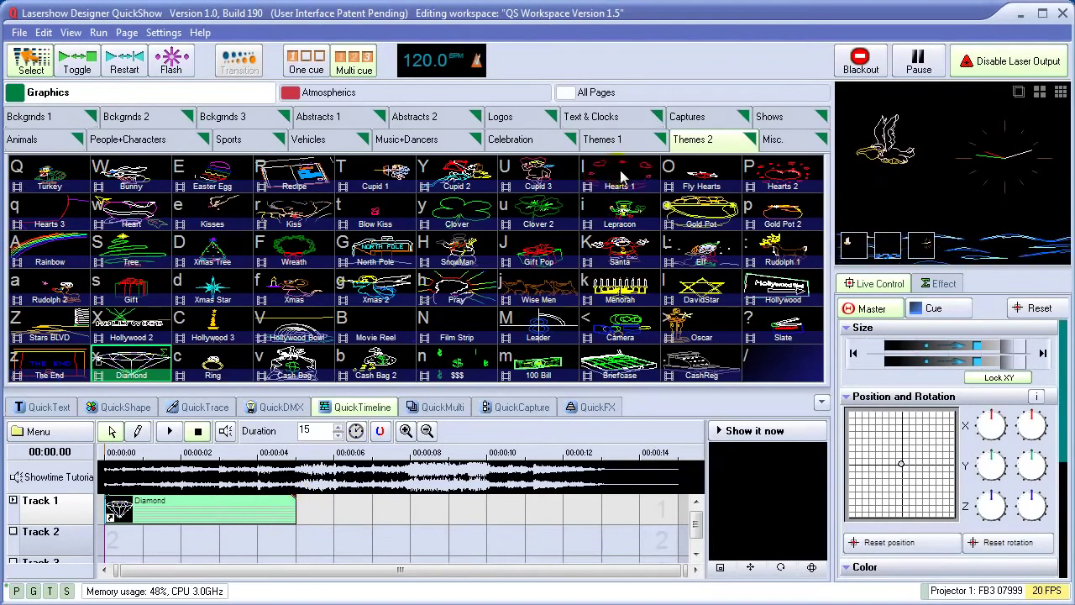
left_click_drag(621, 176, 262, 550)
left_click_drag(332, 546, 445, 546)
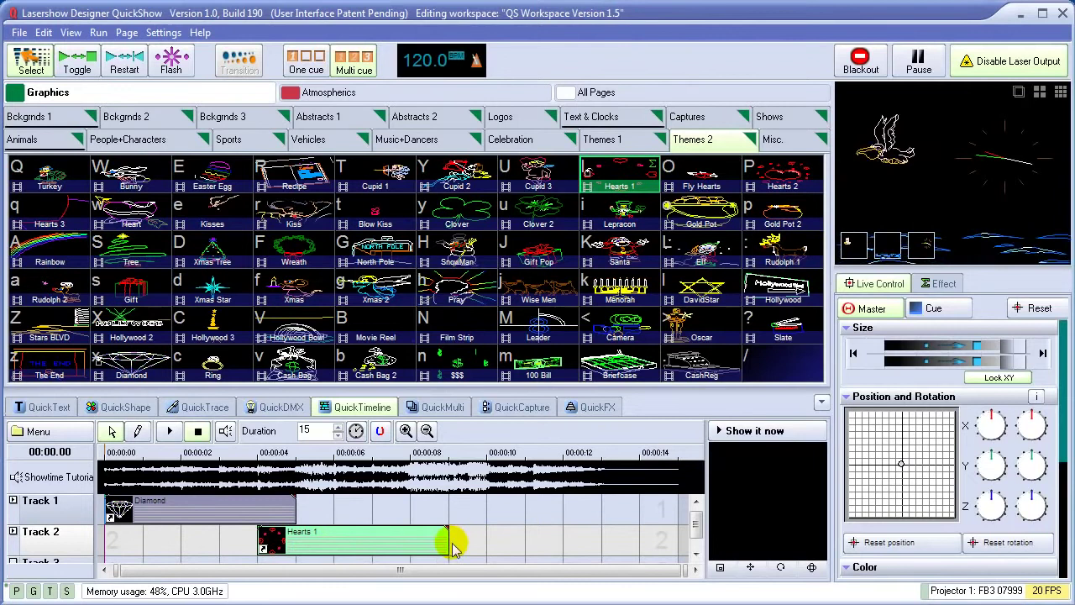
- Give the Diamond clip a fade-out at its end and scrub through the transition into Hearts 1
left_click(254, 452)
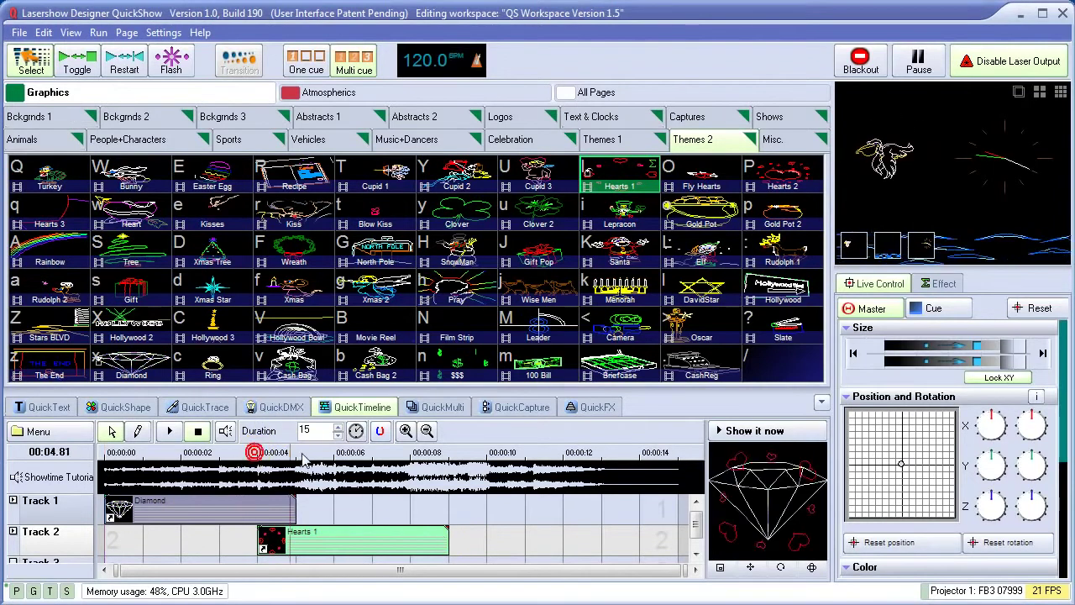
left_click(293, 508)
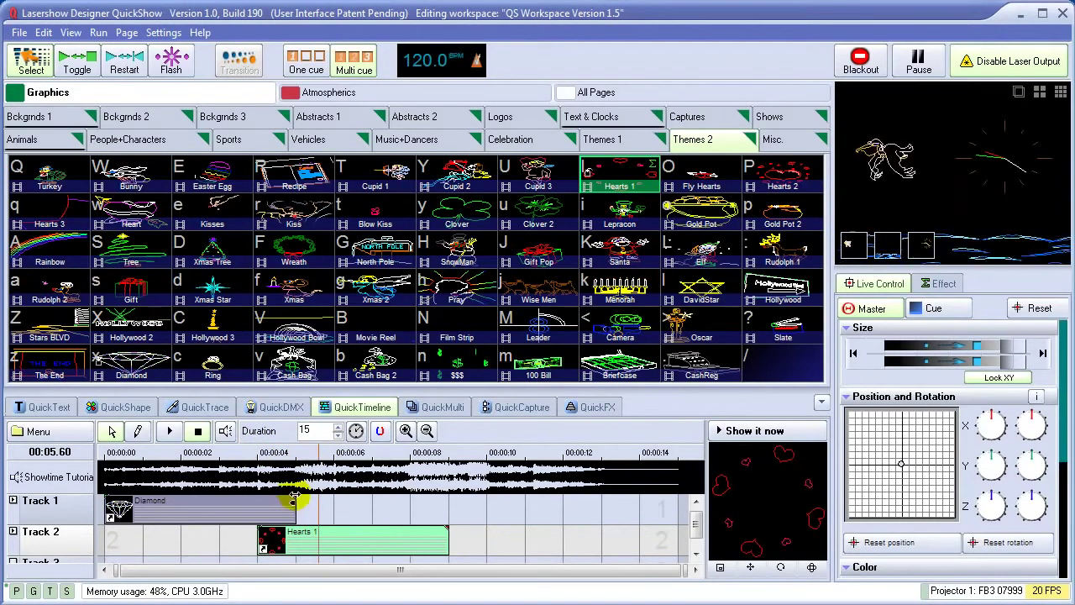
left_click(294, 497)
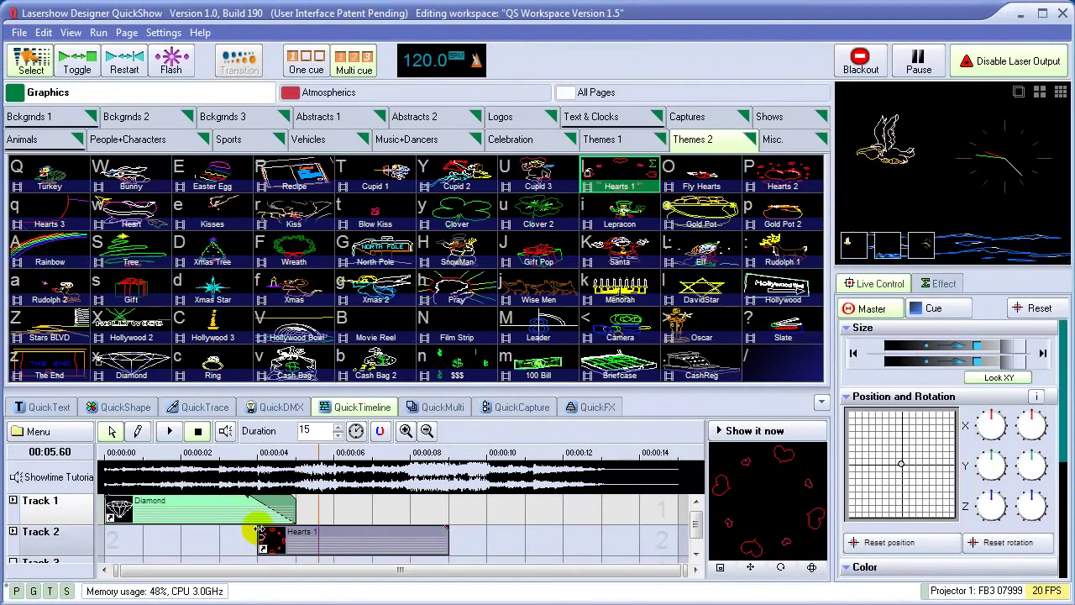
left_click(290, 529)
left_click_drag(286, 452, 460, 476)
- Drop the Hearts 2 cue onto Track 3 at about 7.5 s, then rewind the playhead
left_click_drag(698, 525, 702, 546)
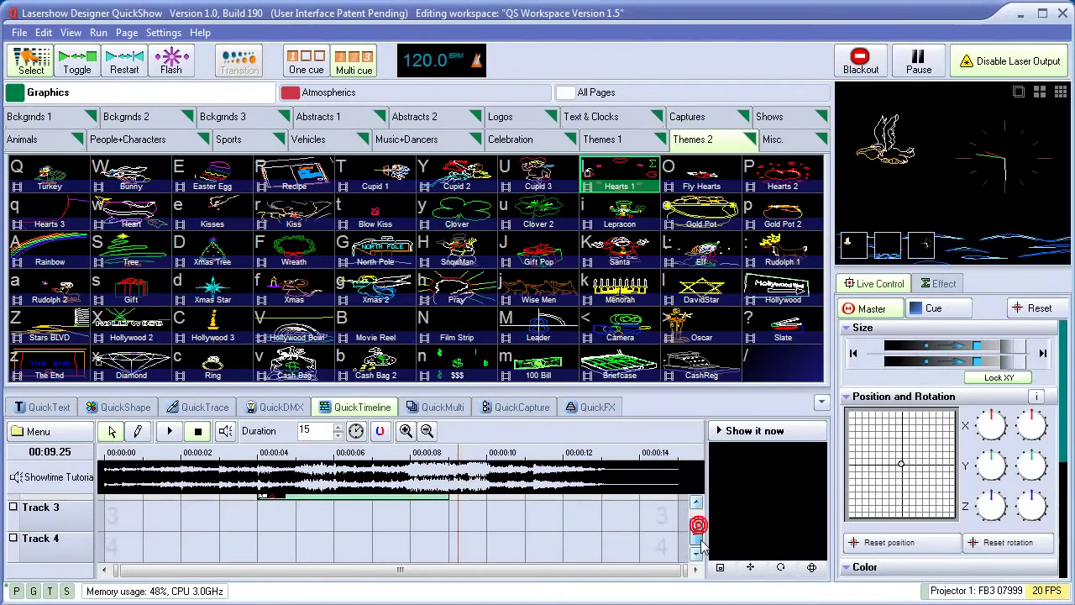
left_click(790, 188)
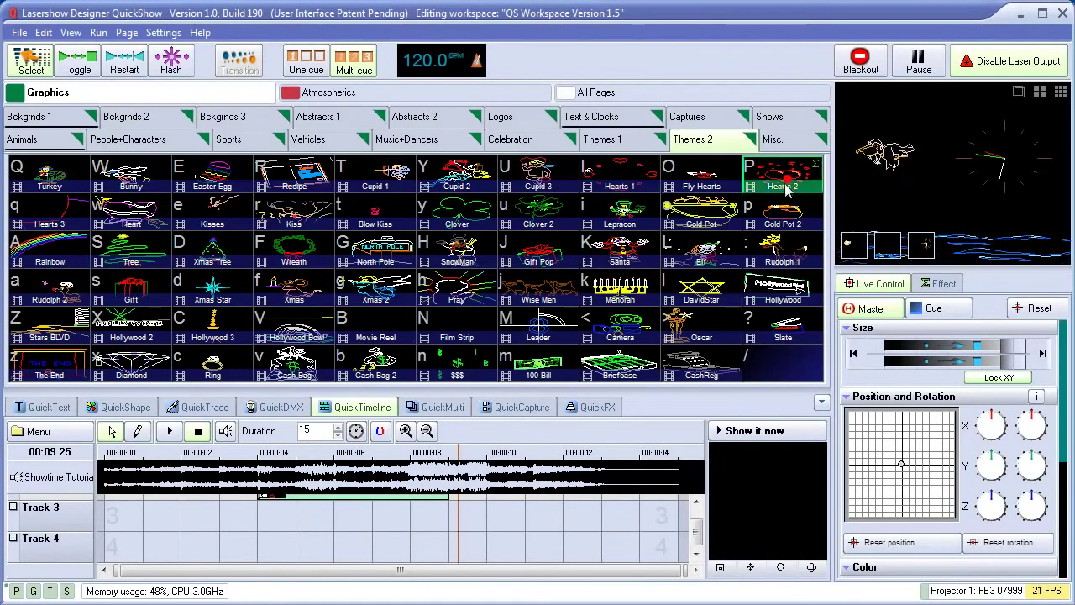
left_click_drag(411, 520, 676, 514)
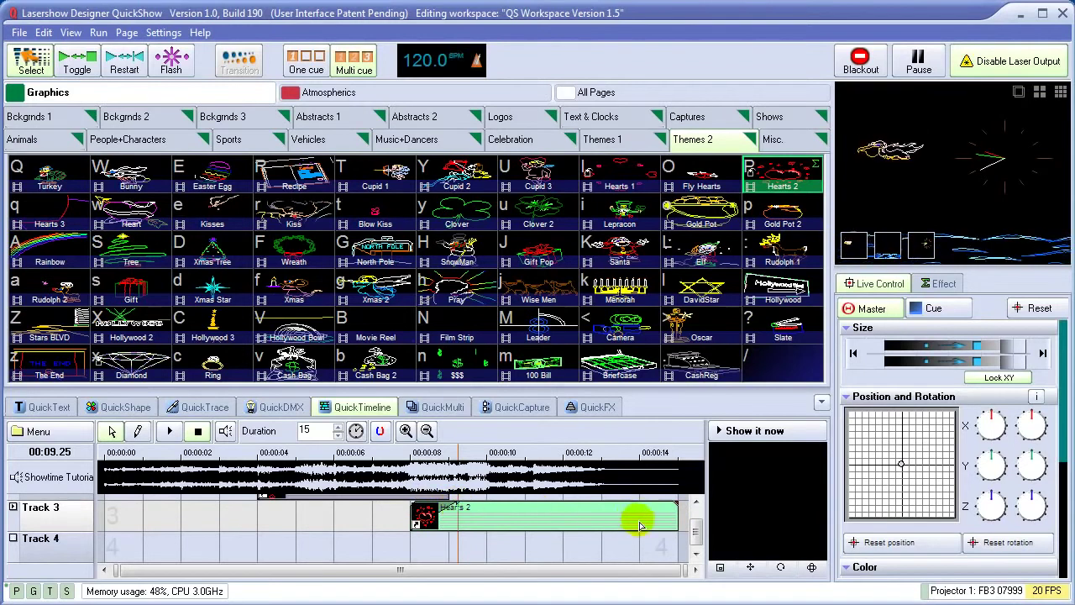
left_click_drag(695, 528, 695, 520)
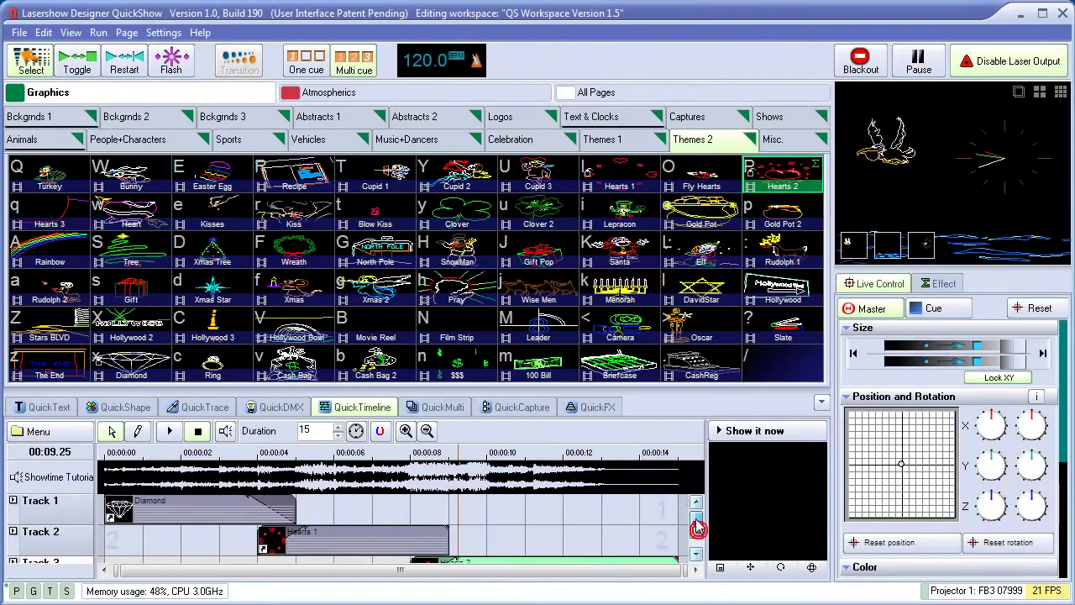
left_click(443, 532)
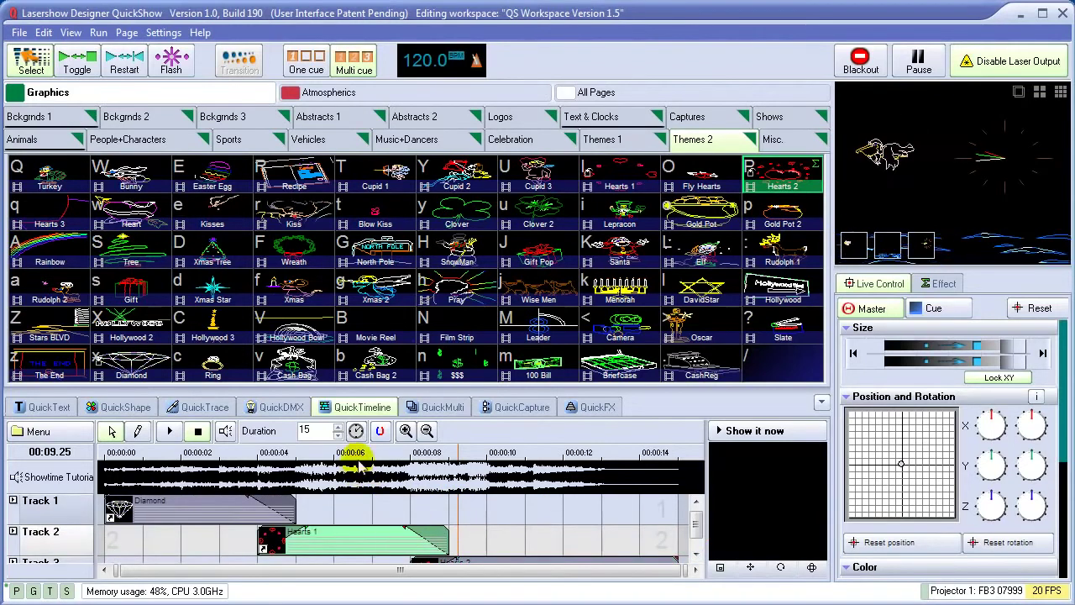
left_click_drag(366, 453, 162, 454)
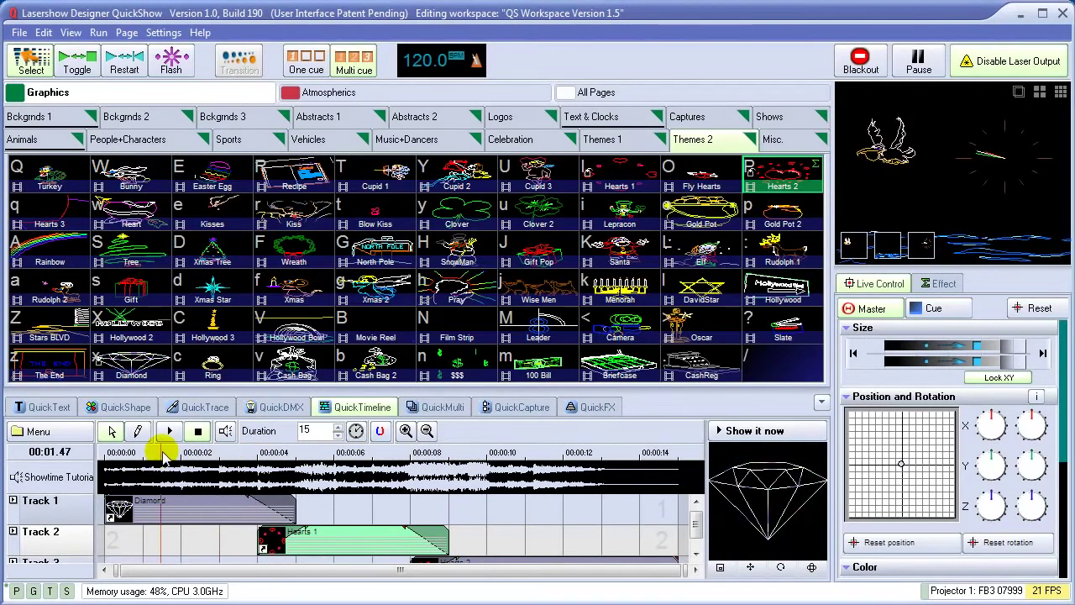
- Play the timeline show, send it to the laser output, then stop output and playback
left_click(170, 437)
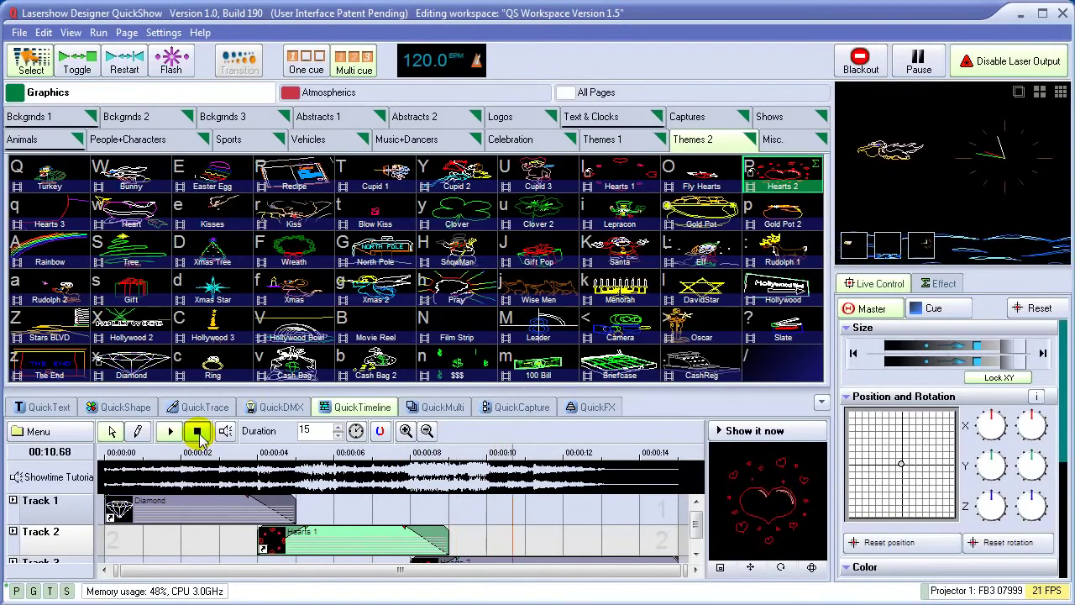
left_click(754, 431)
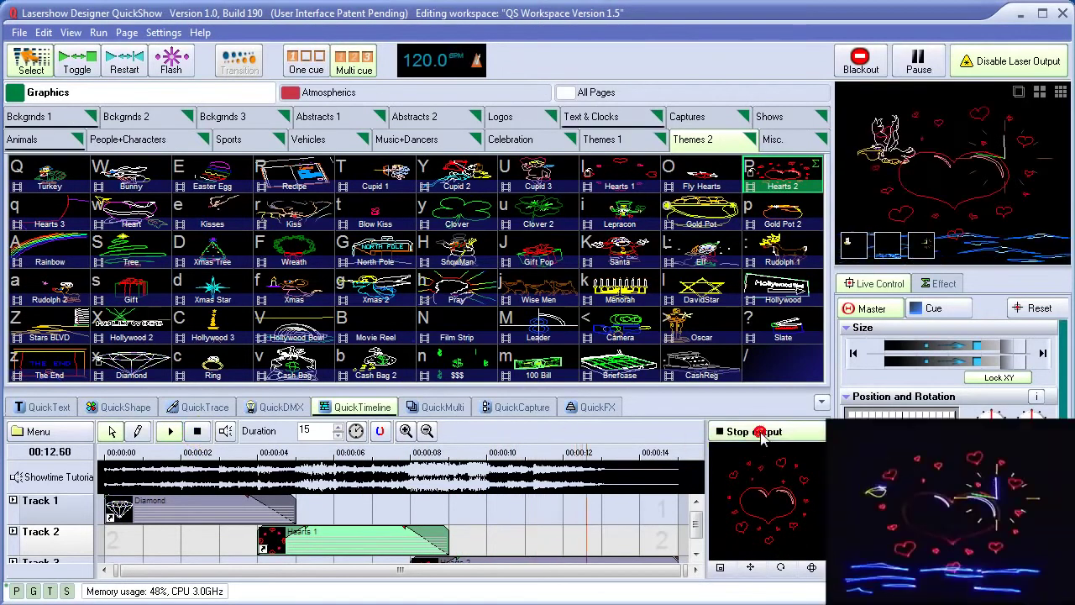
left_click(760, 435)
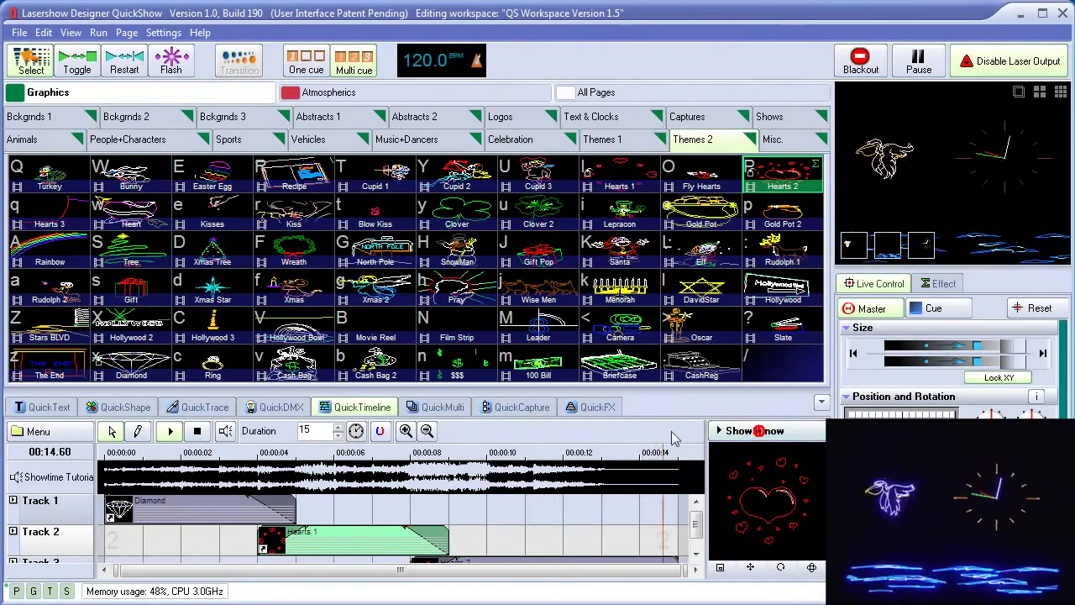
left_click(199, 431)
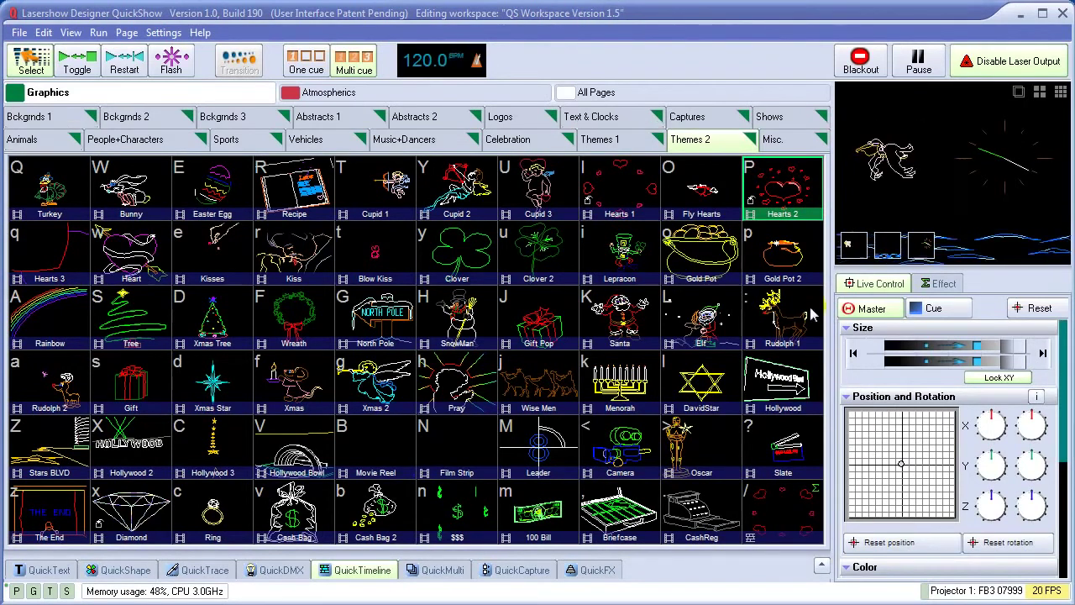
- Black out the output and play the Diamond cue from Atmospherics > Statics
left_click(862, 68)
left_click(464, 96)
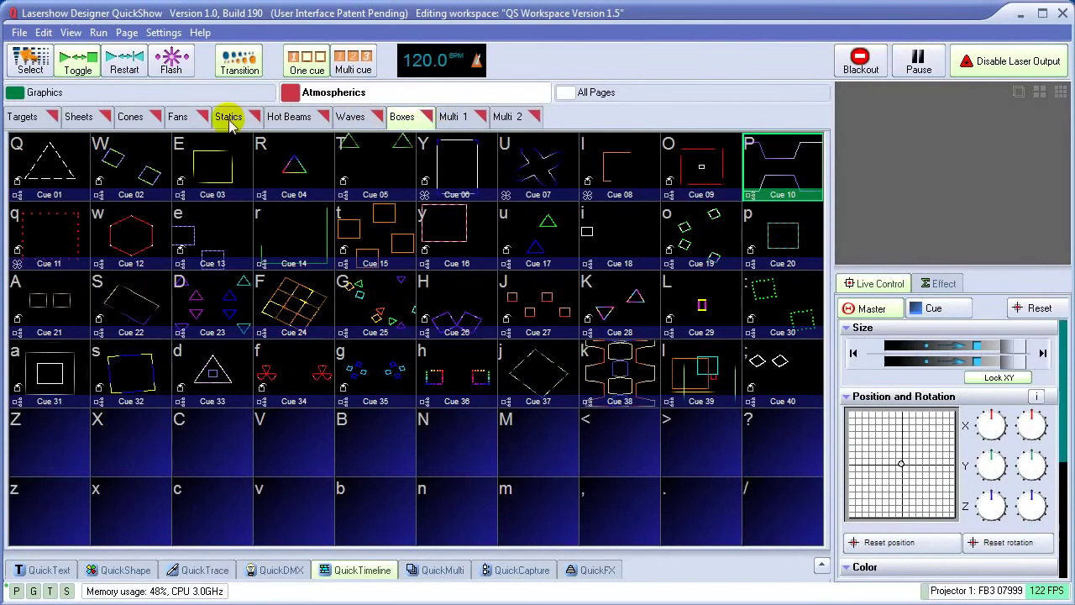
left_click(229, 117)
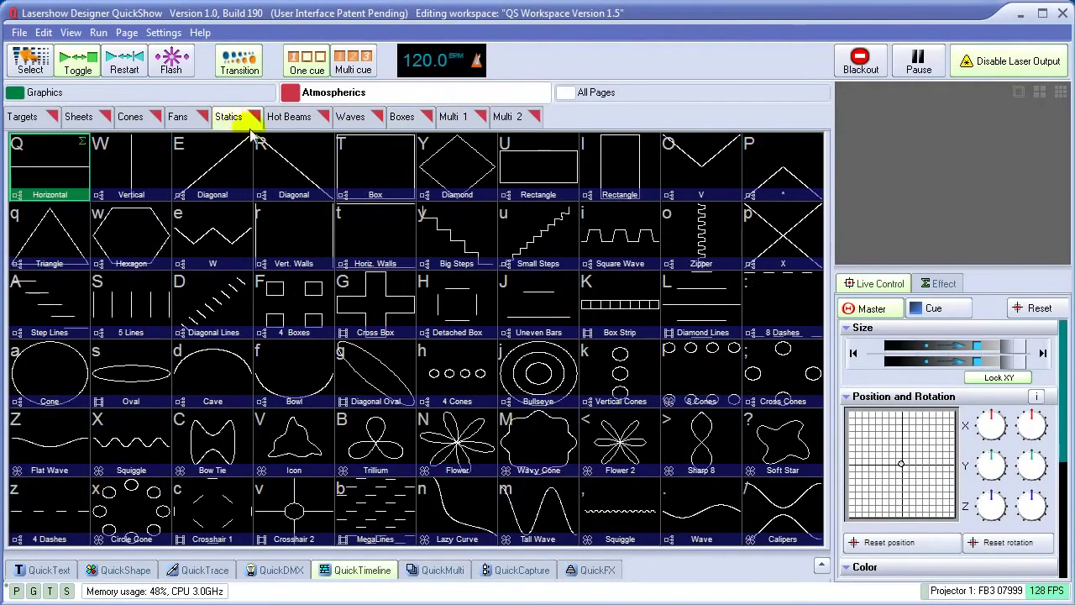
left_click(443, 170)
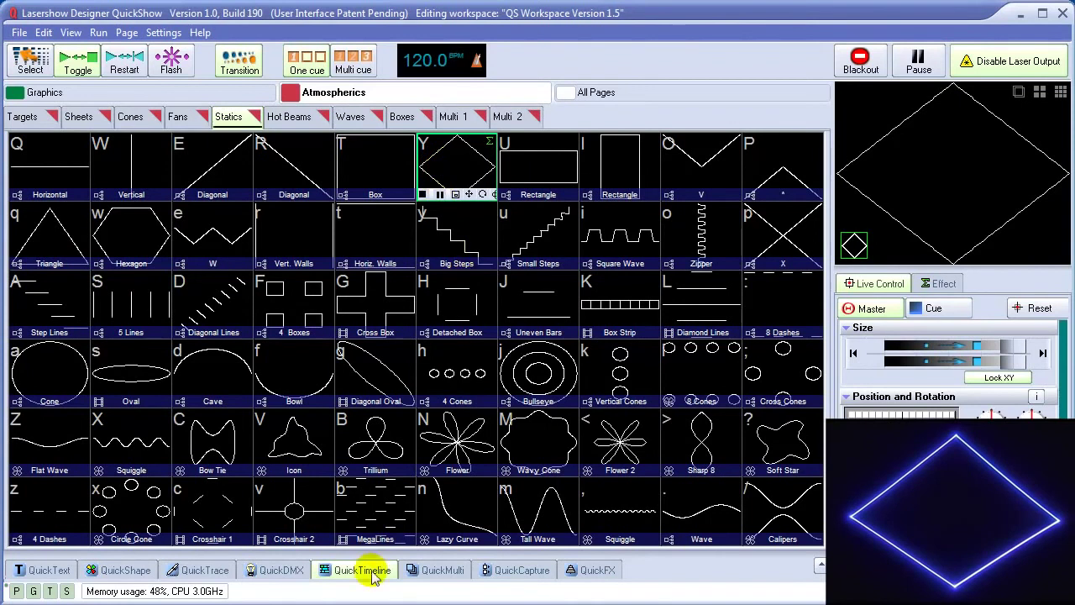
- Layer the B V colour, Chop intensity and Swirl structure QuickFX on the diamond
left_click(594, 571)
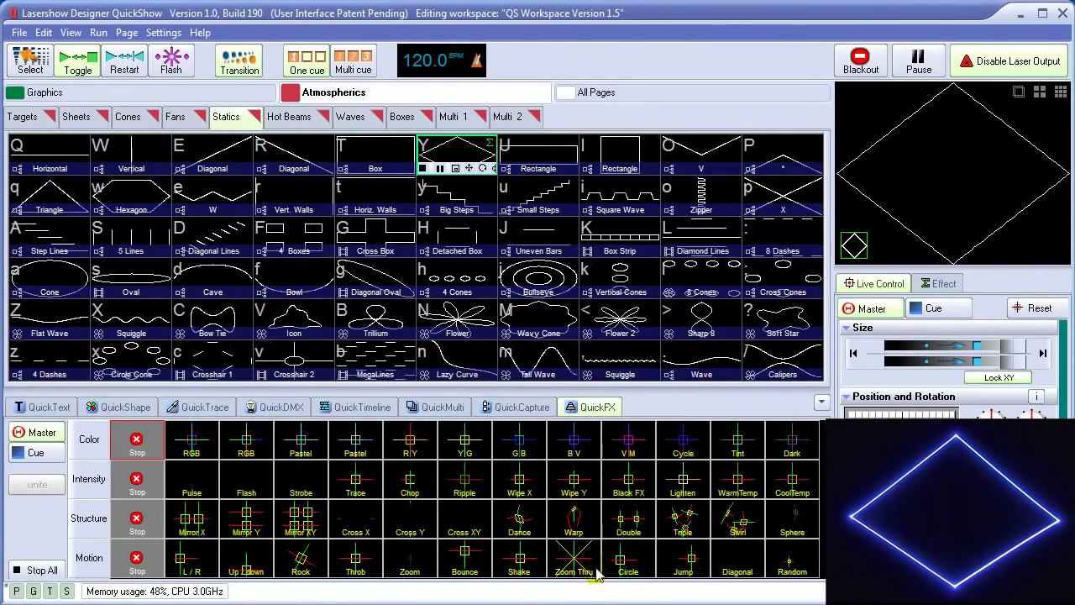
left_click(576, 443)
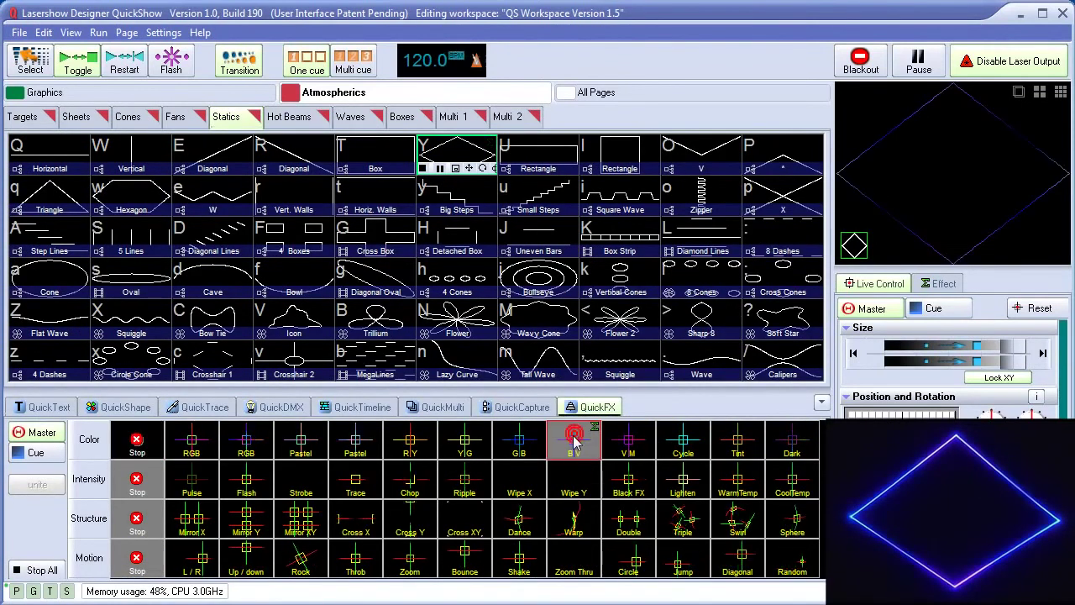
left_click(409, 484)
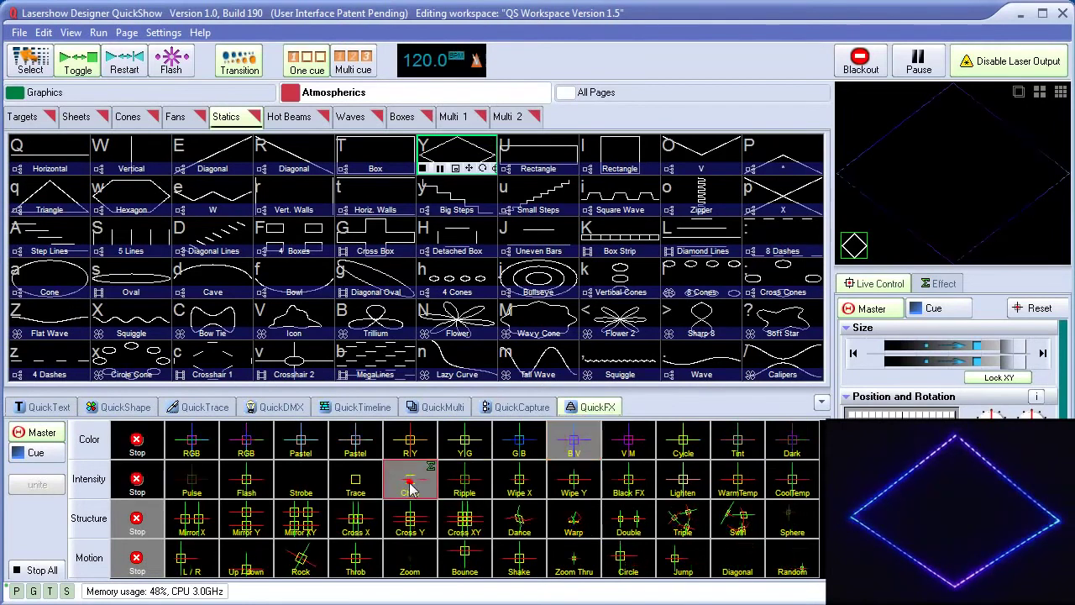
left_click(738, 524)
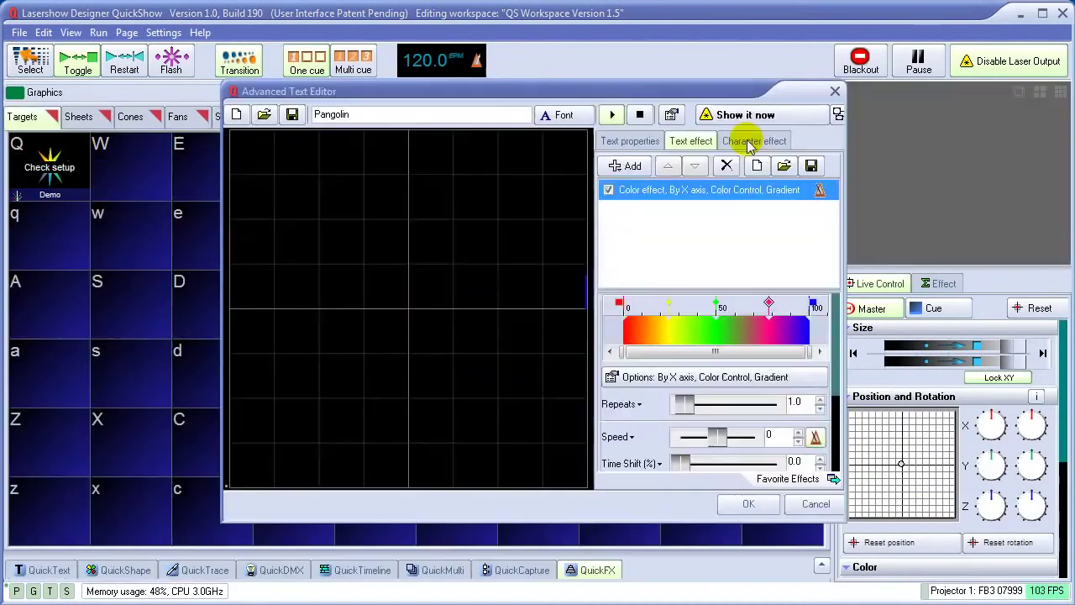
- Add an oscillating Roto Z character effect to the Pangolin text
left_click(748, 141)
left_click(628, 221)
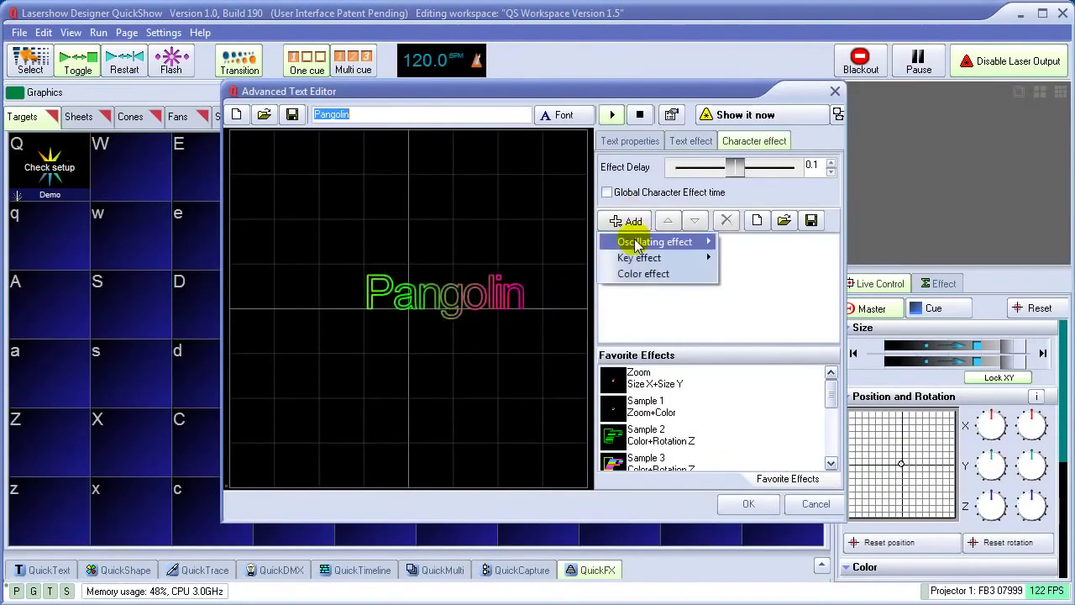
mouse_move(638, 243)
left_click(785, 343)
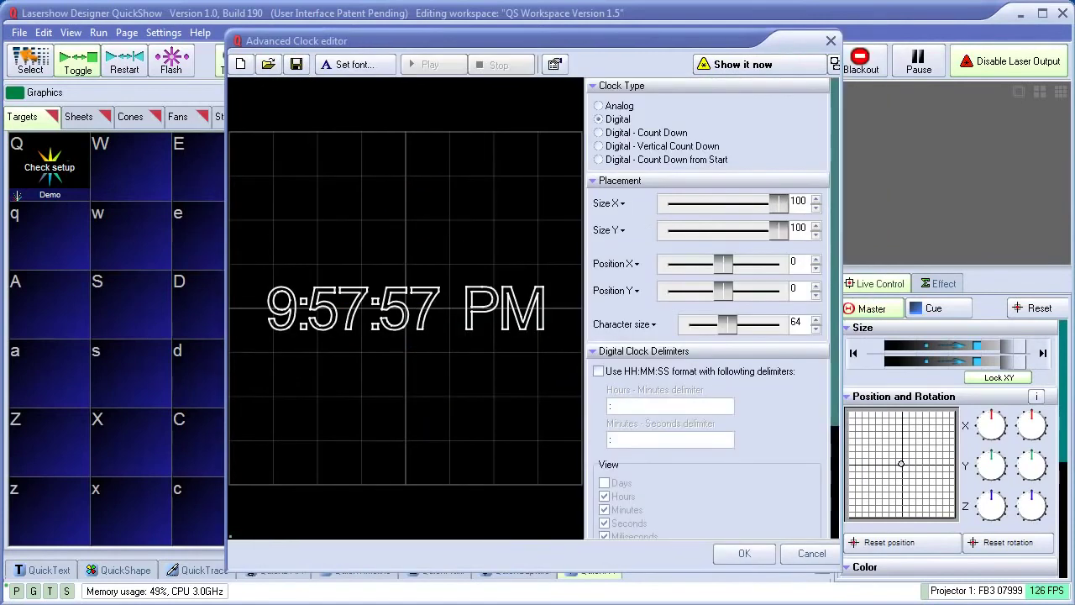
- Set Clock Type to 'Digital - Count Down from Start' and run it down from 60.000
left_click(598, 159)
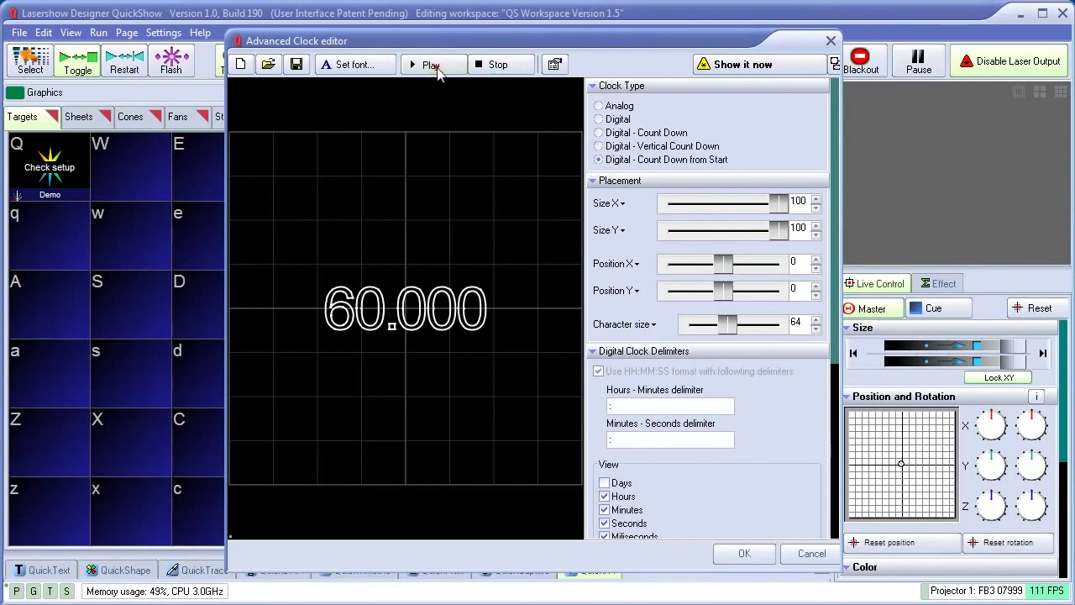
left_click(435, 66)
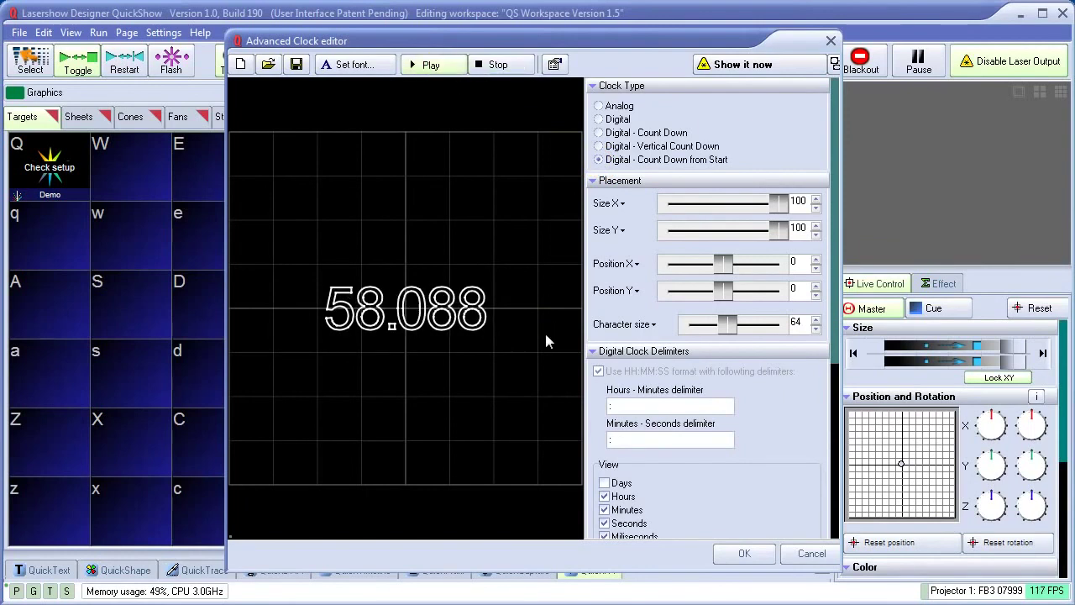